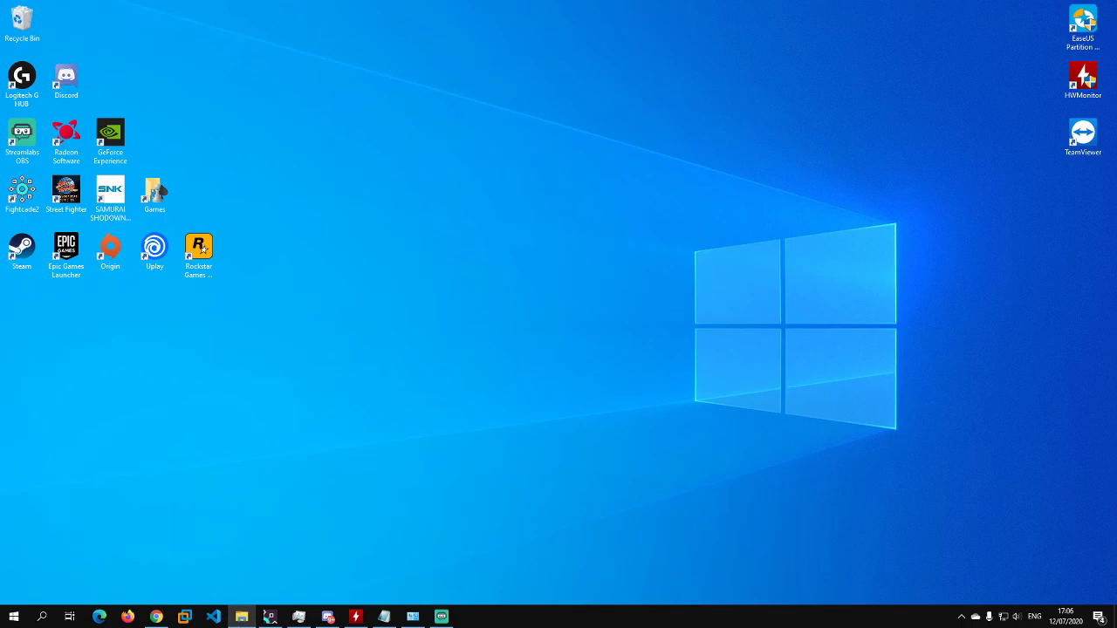
# Step: Switch to Chrome, open the Fightcade Neo (FCN) Primer document at its beginning and dismiss the runahead search
pyautogui.click(155, 617)
pyautogui.click(926, 9)
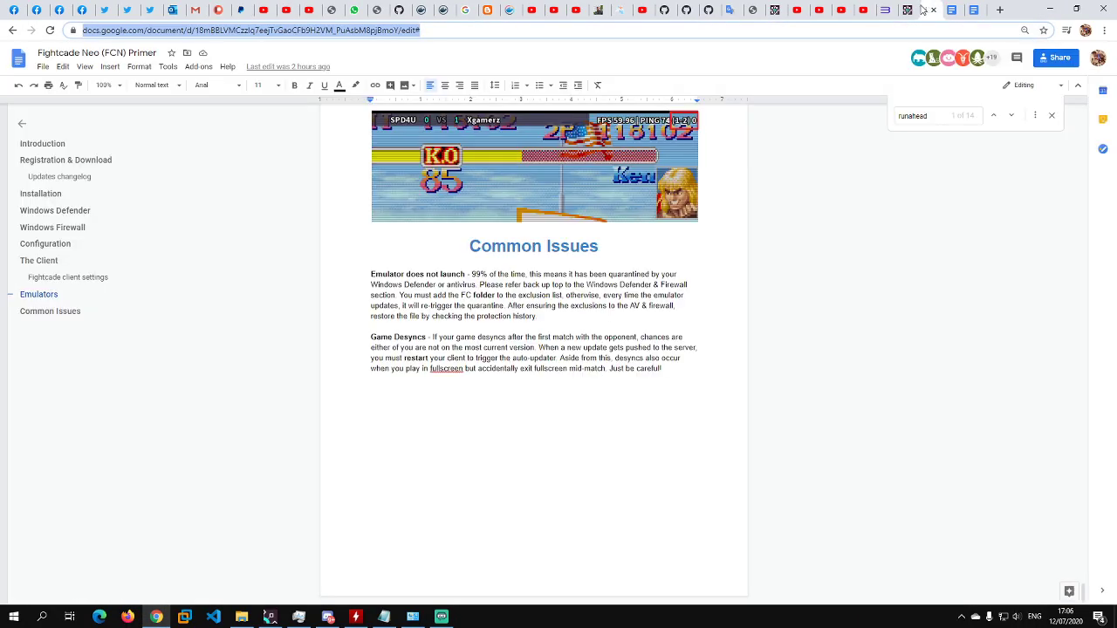
pyautogui.click(1055, 114)
pyautogui.scroll(2, 1112, 493)
pyautogui.hotkey('ctrl', 'Home')
# Step: Look through the primer from the Introduction to the Registration & Download section, highlighting words in that heading
pyautogui.scroll(-3, 530, 110)
pyautogui.scroll(2, 600, 139)
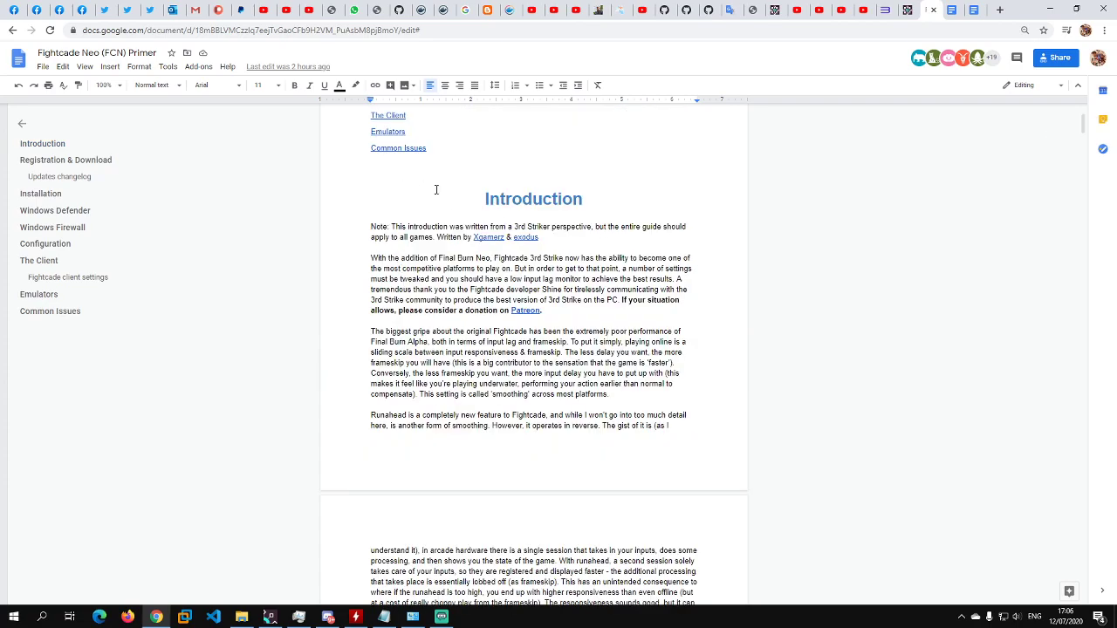
pyautogui.scroll(-6, 513, 258)
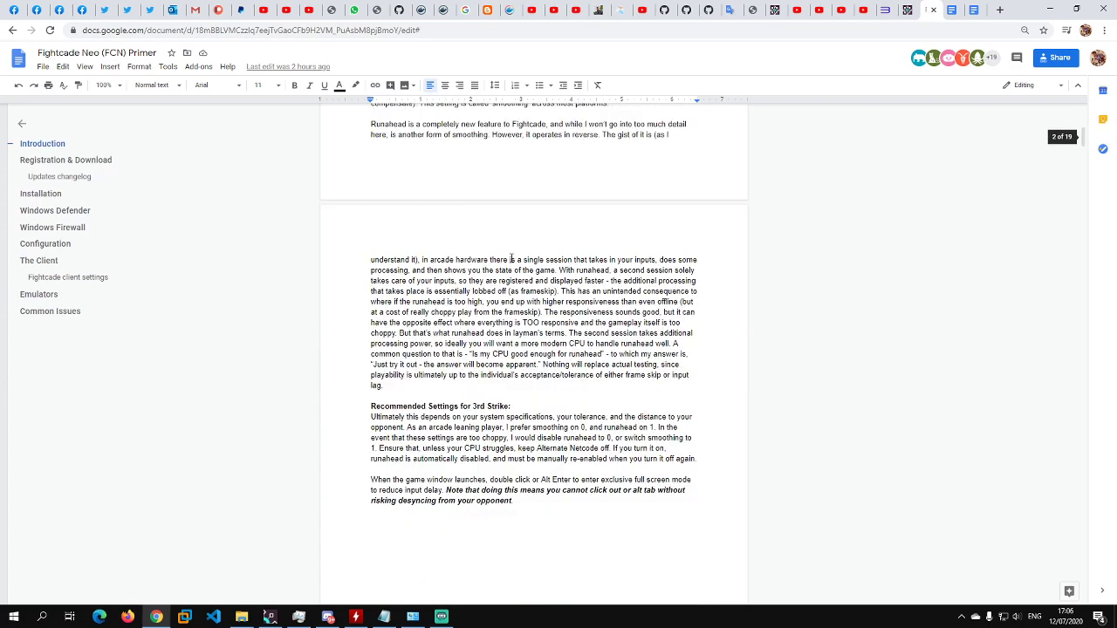
pyautogui.scroll(-2, 516, 256)
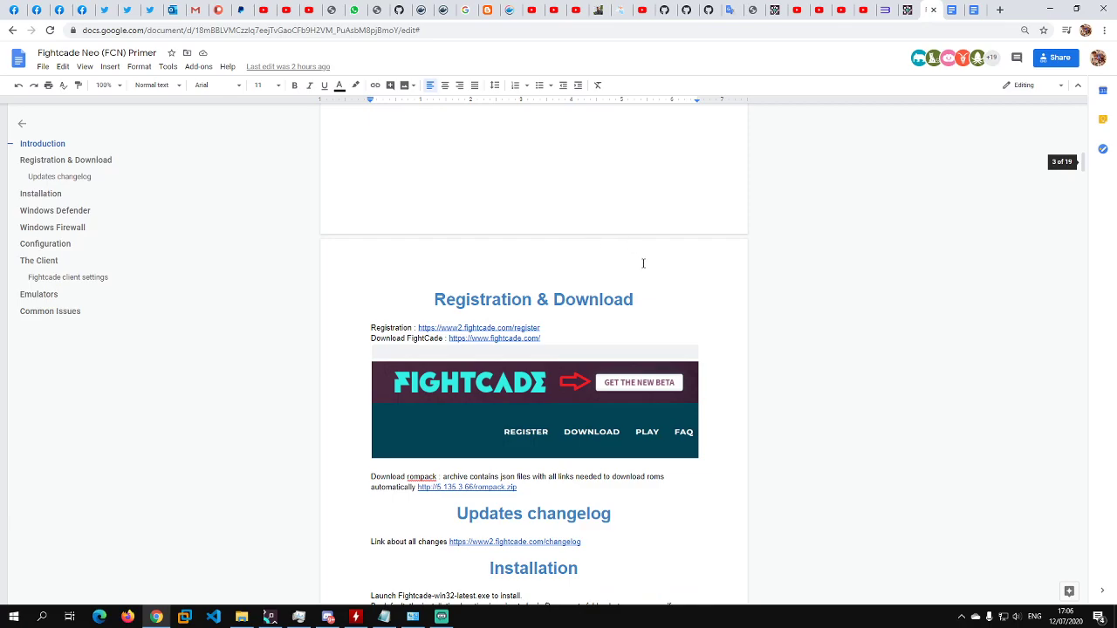
pyautogui.doubleClick(448, 301)
pyautogui.doubleClick(611, 302)
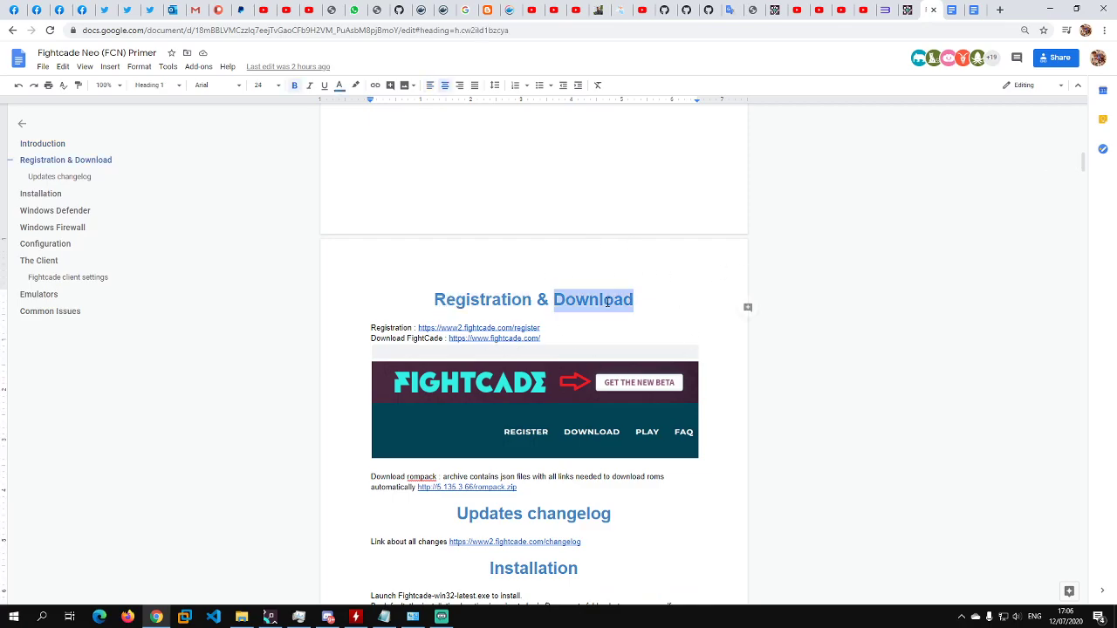
pyautogui.click(480, 300)
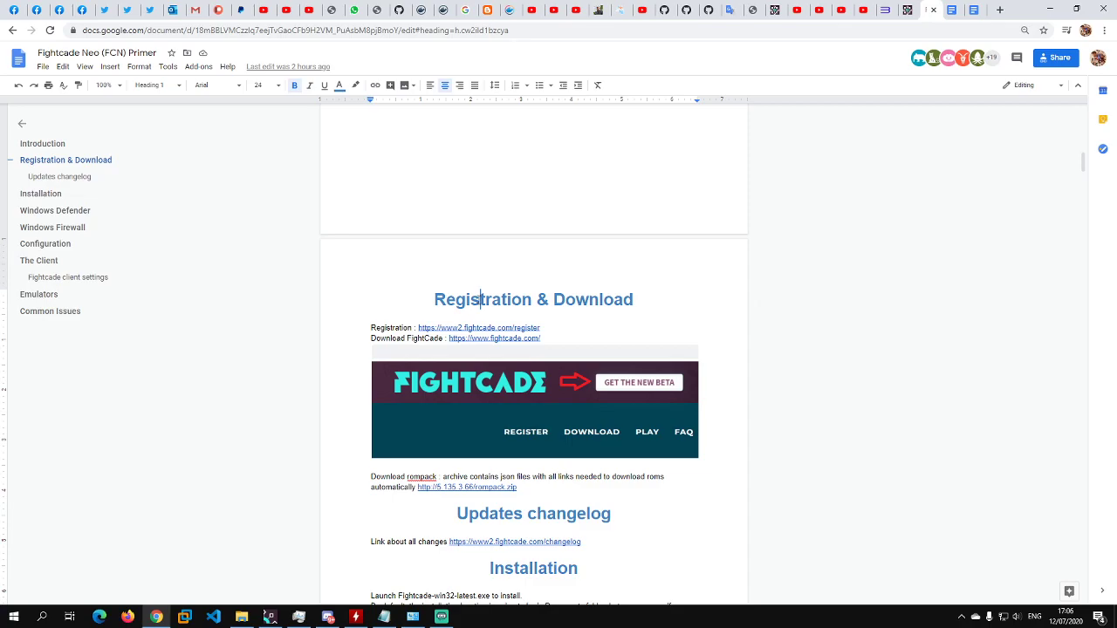
pyautogui.doubleClick(609, 305)
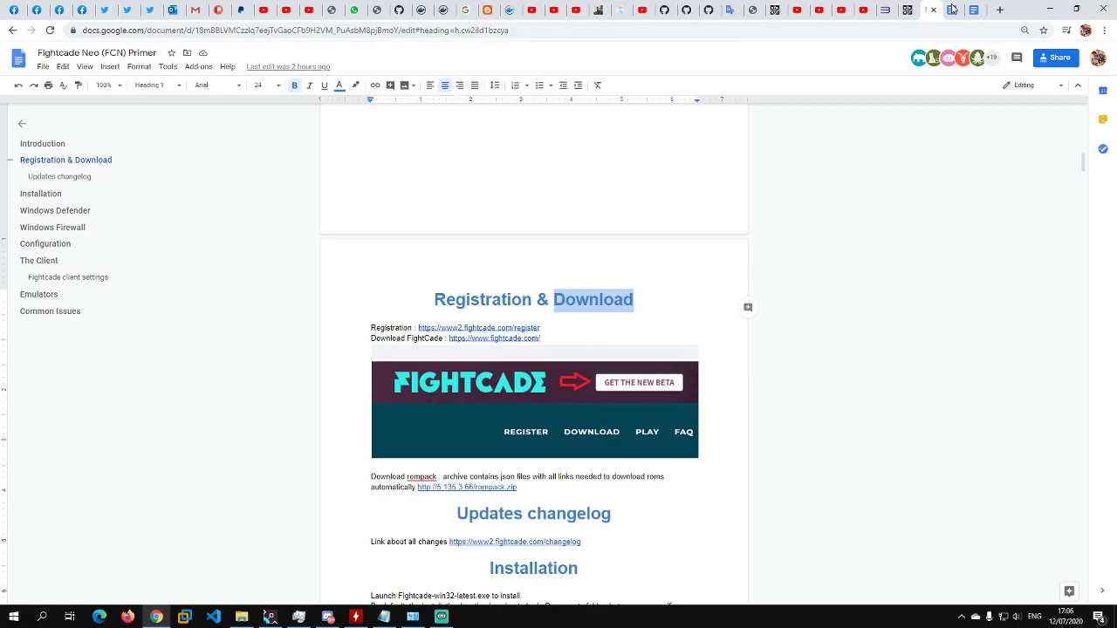
pyautogui.click(909, 7)
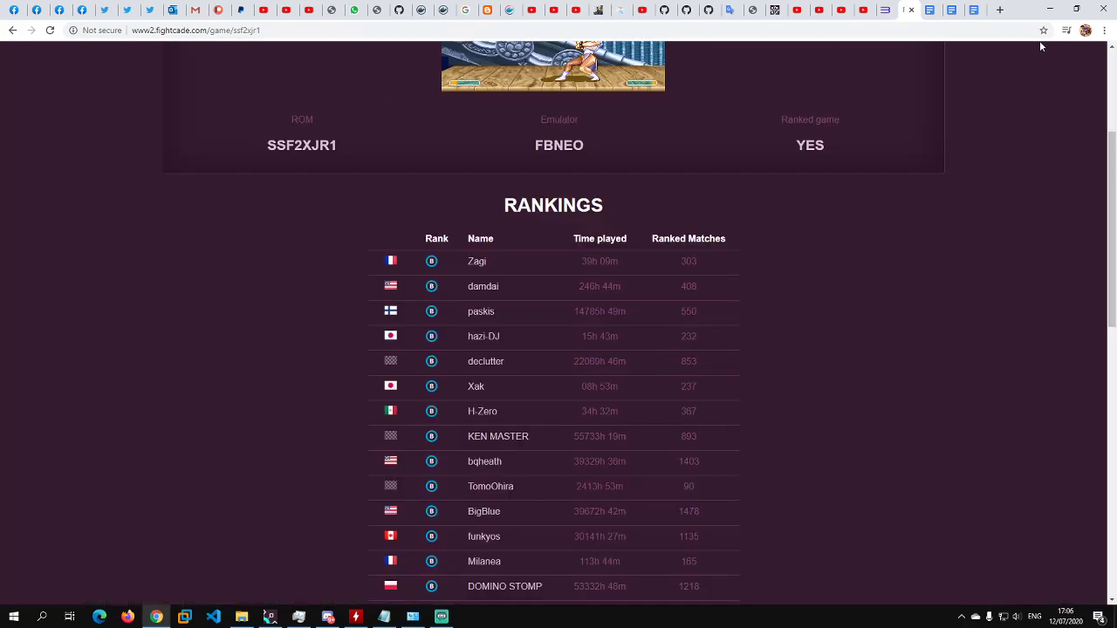
pyautogui.click(1000, 10)
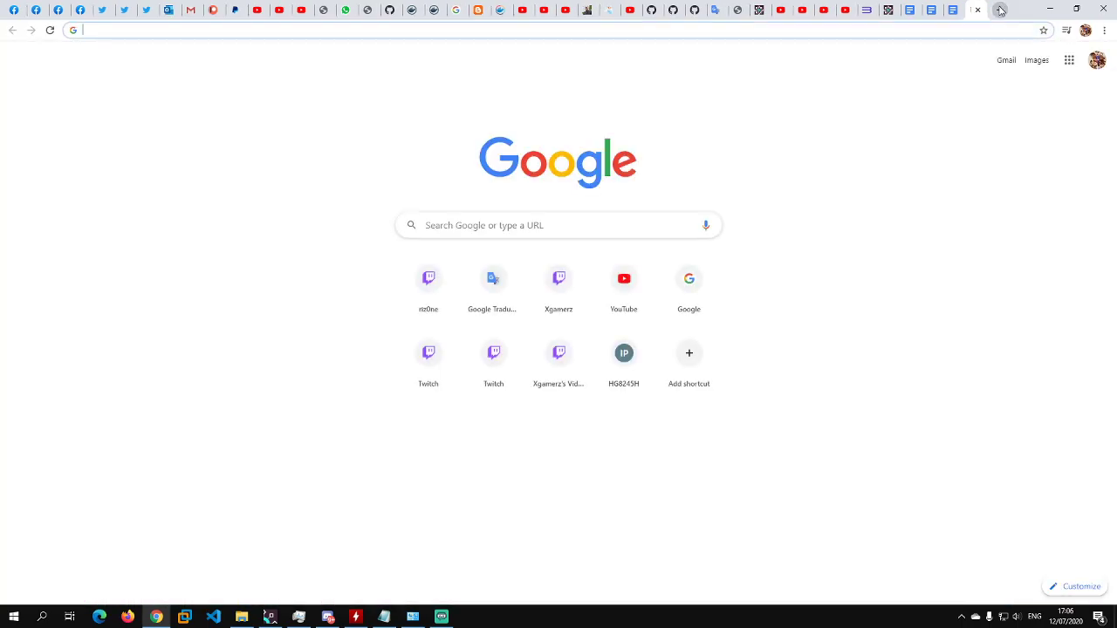
pyautogui.write('www.')
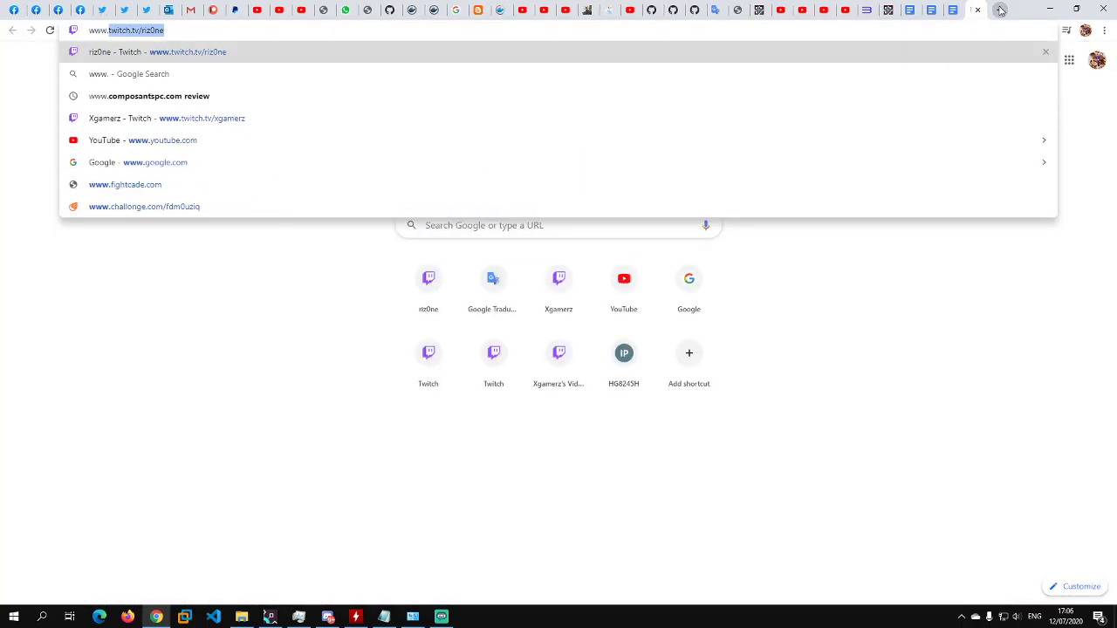
pyautogui.write('fight')
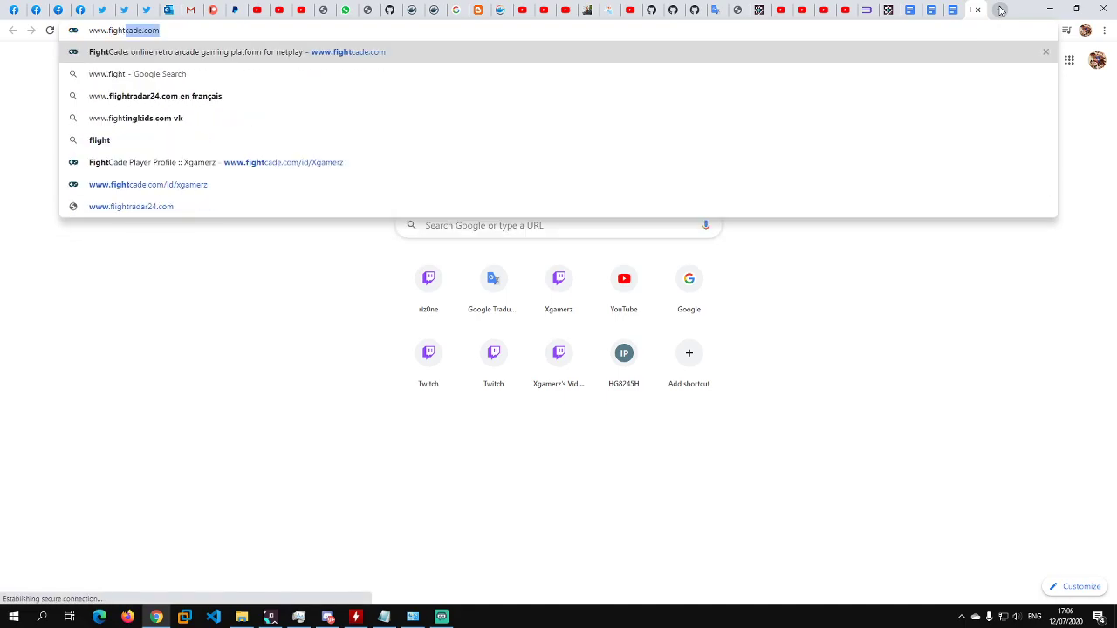
pyautogui.press('Return')
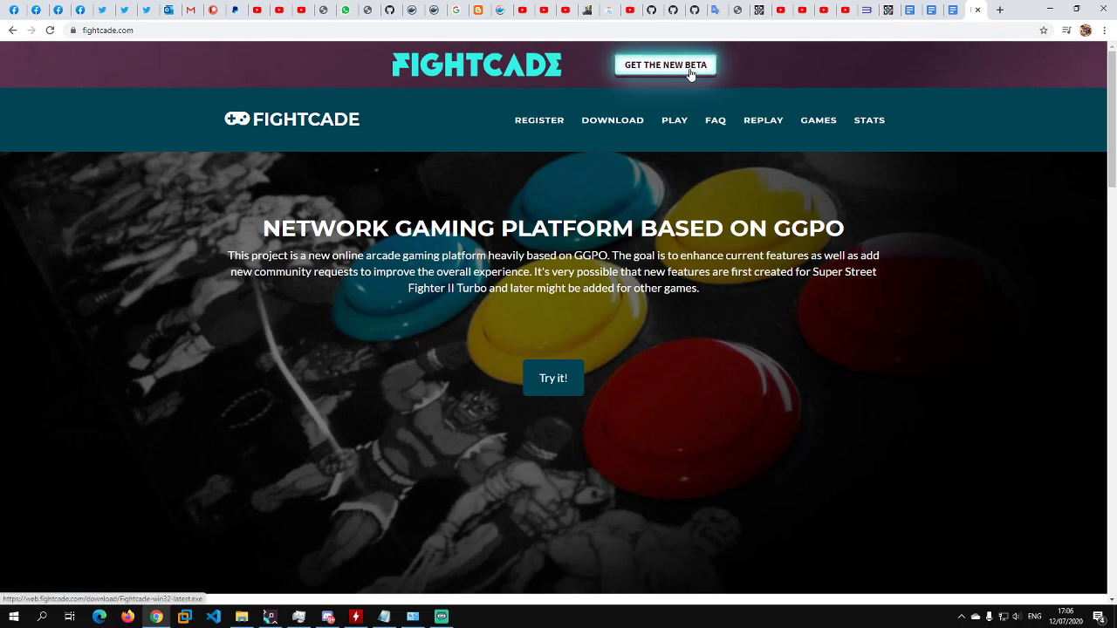
pyautogui.click(655, 73)
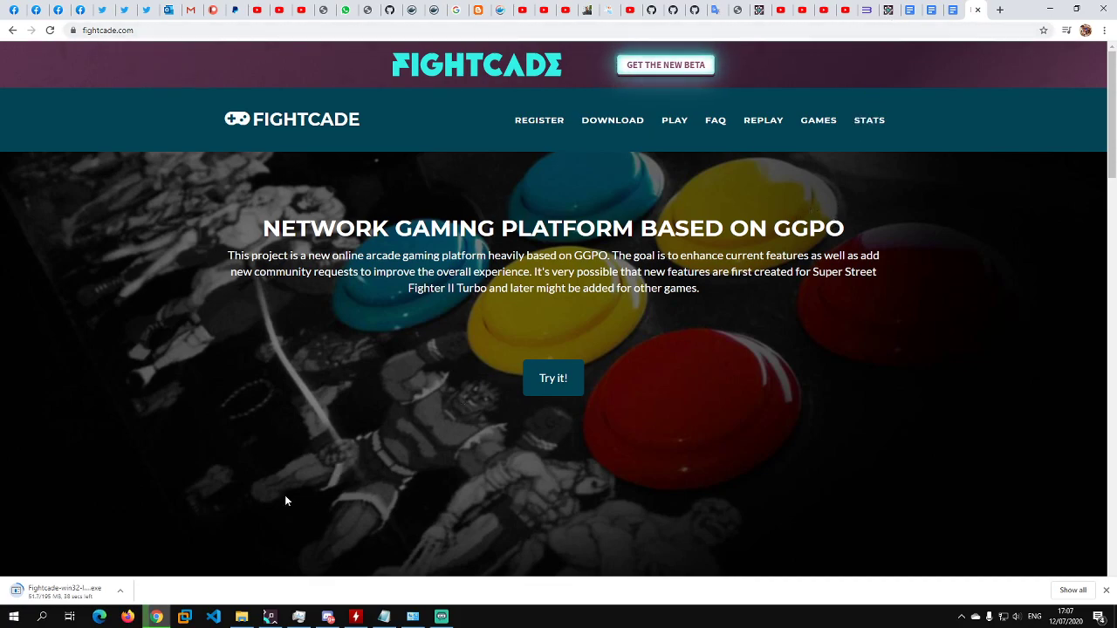
# Step: Follow the Registration link in the primer to the Fightcade register page and highlight its web address
pyautogui.click(910, 10)
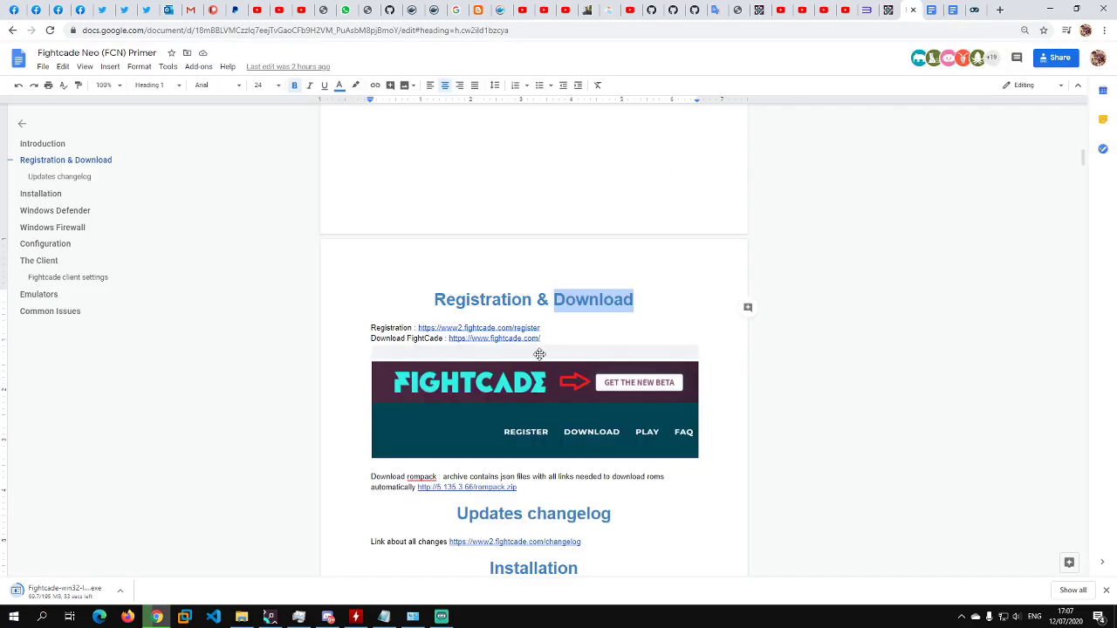
pyautogui.click(491, 327)
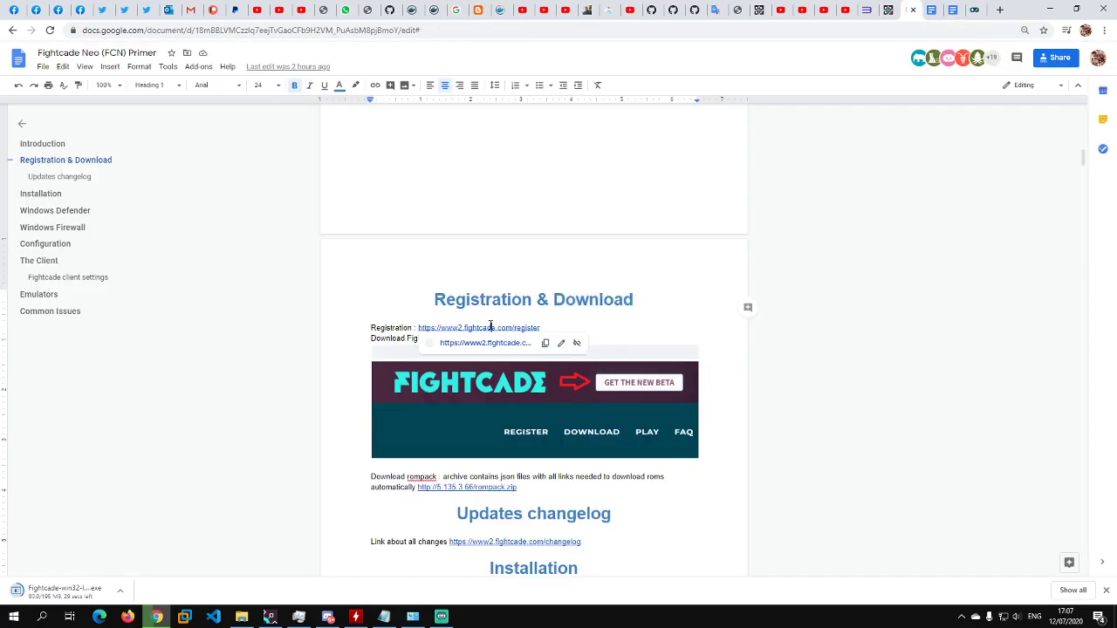
pyautogui.click(483, 346)
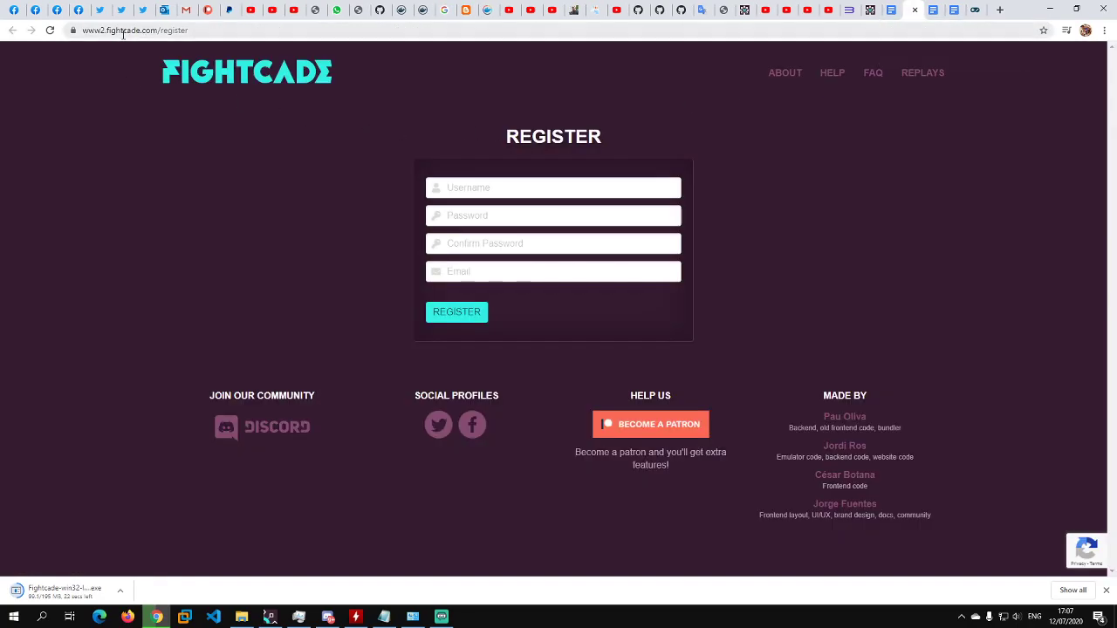
pyautogui.click(123, 32)
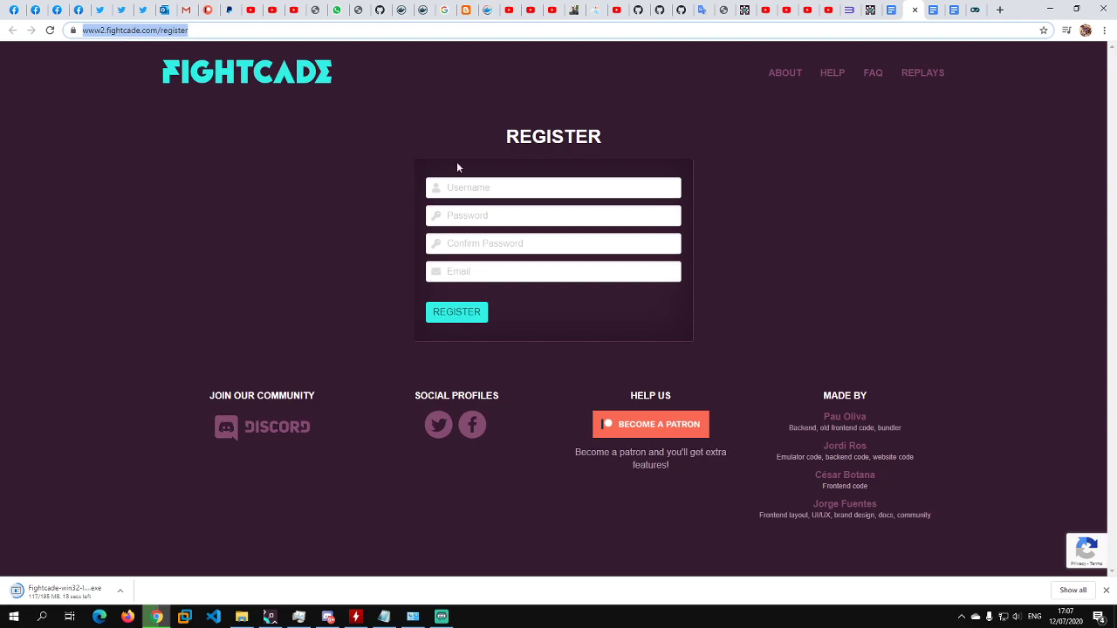
# Step: Point out the username, password, password confirmation and email fields, then close the register page and return to the Fightcade site
pyautogui.click(502, 190)
pyautogui.click(503, 218)
pyautogui.click(503, 244)
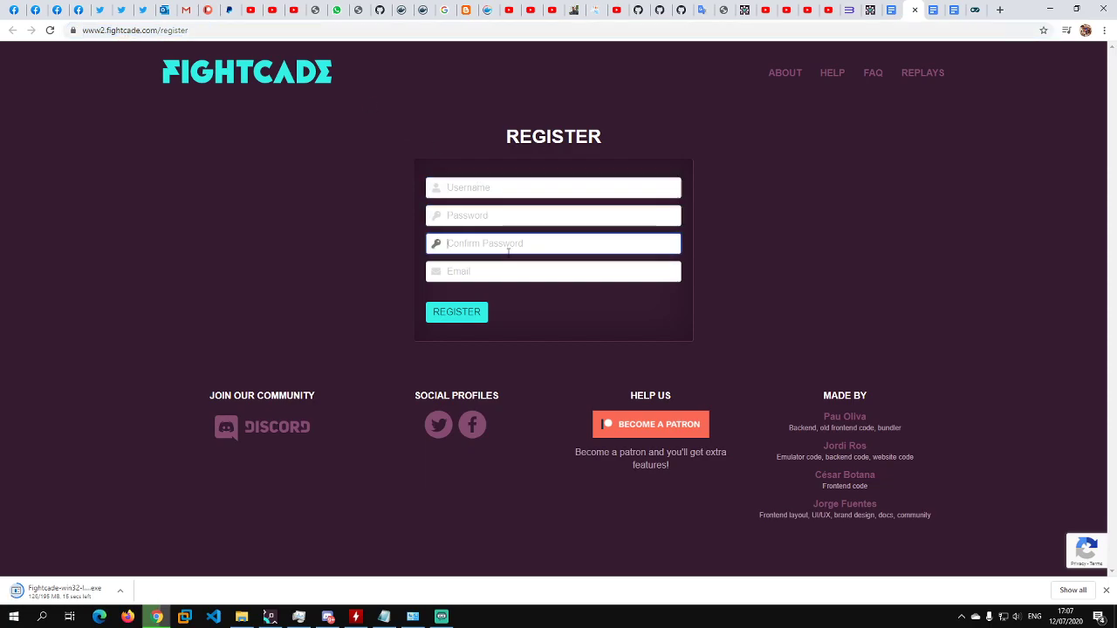
pyautogui.click(564, 276)
pyautogui.click(515, 186)
pyautogui.click(509, 215)
pyautogui.click(506, 243)
pyautogui.click(915, 9)
pyautogui.click(975, 9)
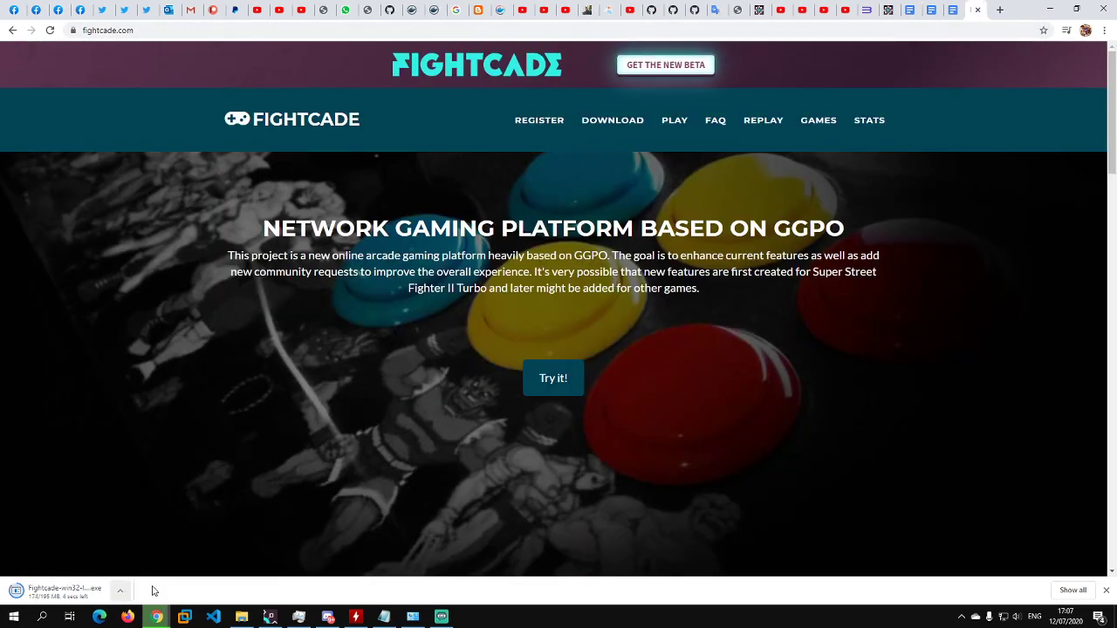
# Step: Minimize the browser, close the already running Fightcade client and launch Fightcade2 from the desktop
pyautogui.click(1050, 9)
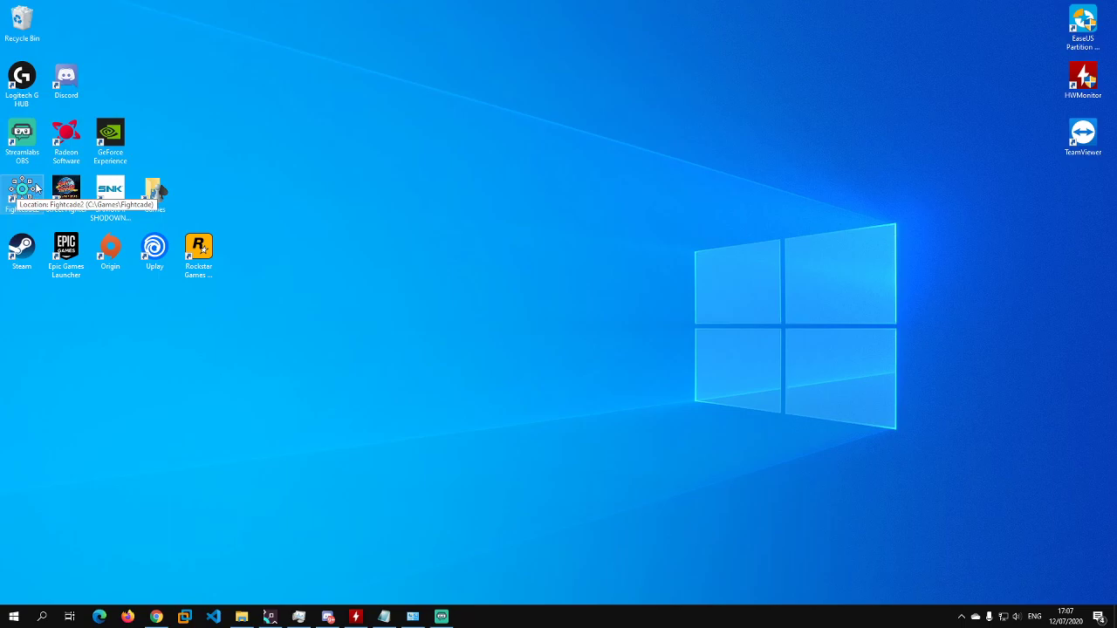
pyautogui.click(24, 194)
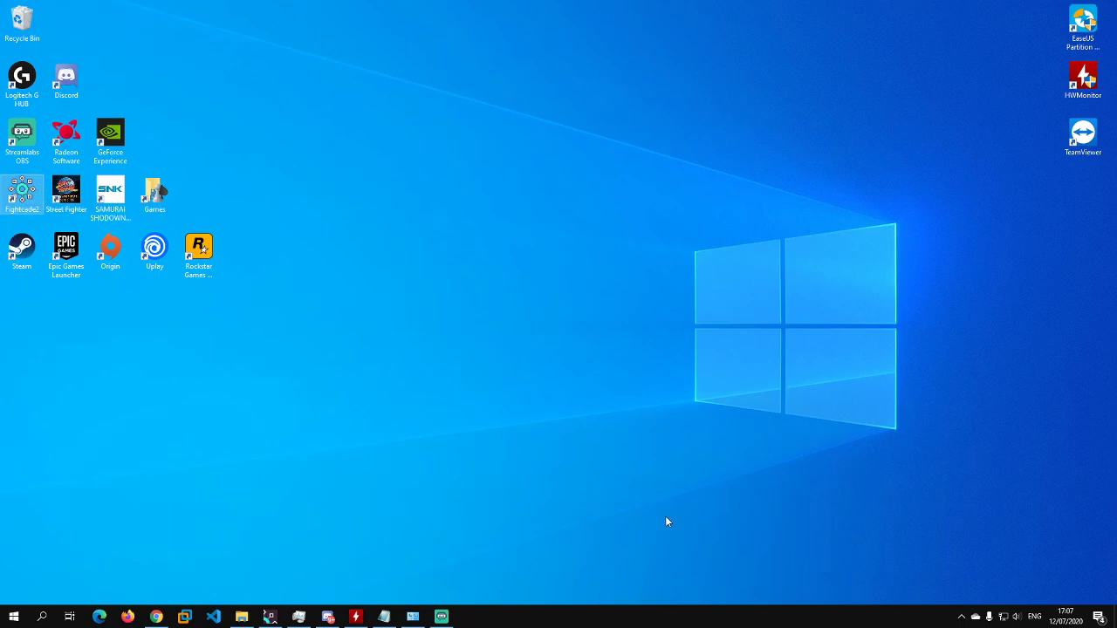
pyautogui.rightClick(281, 621)
pyautogui.click(261, 590)
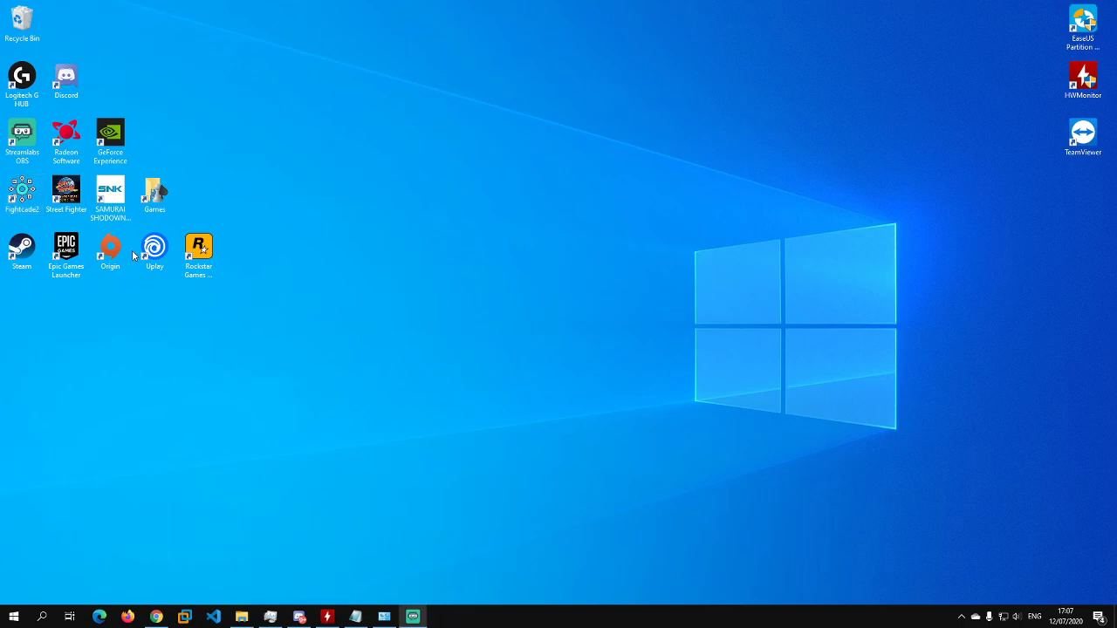
pyautogui.doubleClick(25, 196)
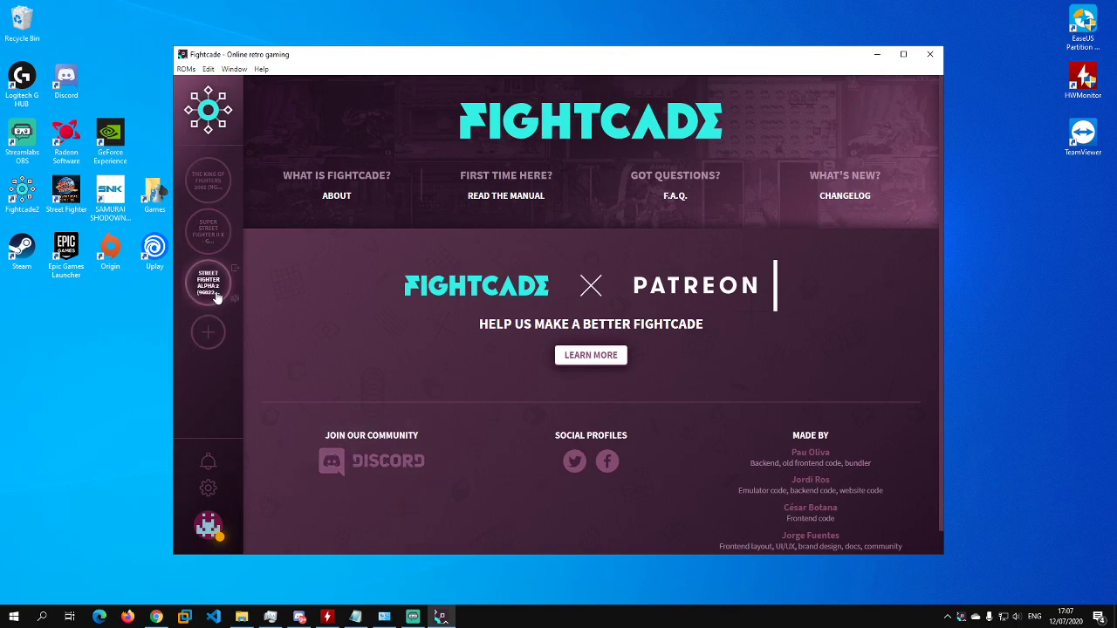
# Step: Leave the Street Fighter Alpha 2, Super Street Fighter II X and The King of Fighters 2002 channels in the client
pyautogui.click(235, 271)
pyautogui.click(234, 218)
pyautogui.click(234, 167)
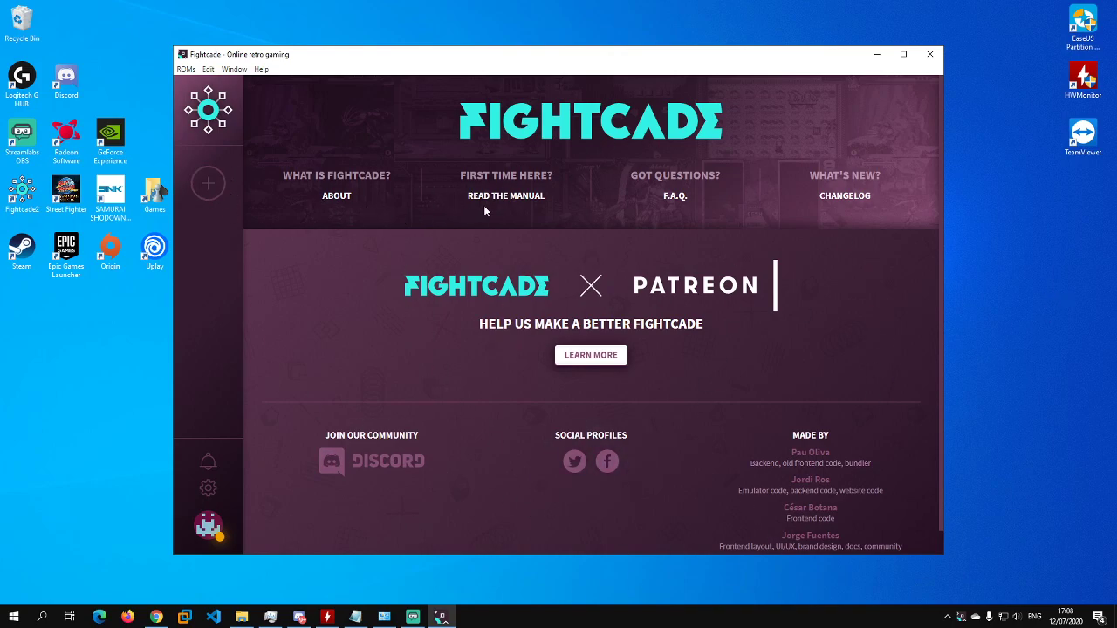
# Step: Open the changelog from the Fightcade client's home page and view it in the browser
pyautogui.click(845, 196)
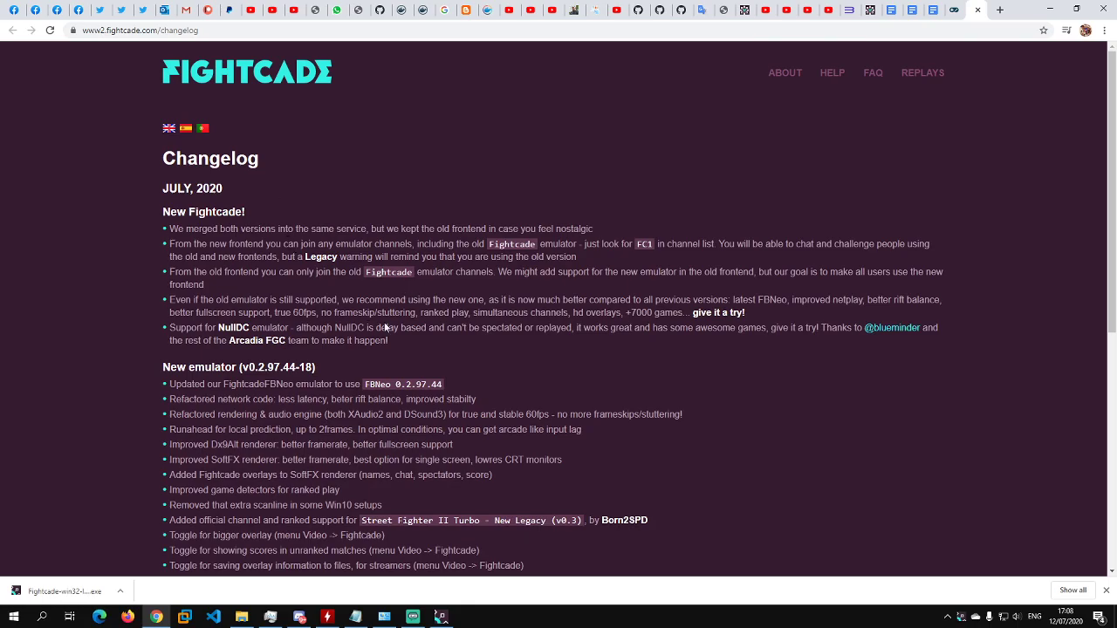
pyautogui.click(1050, 10)
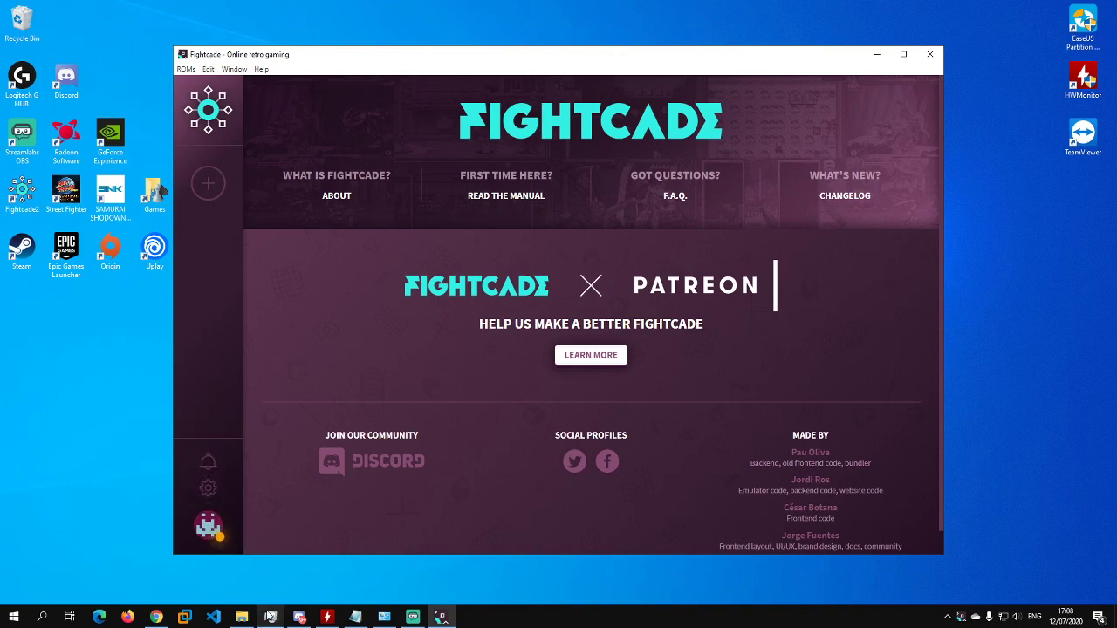
pyautogui.click(157, 617)
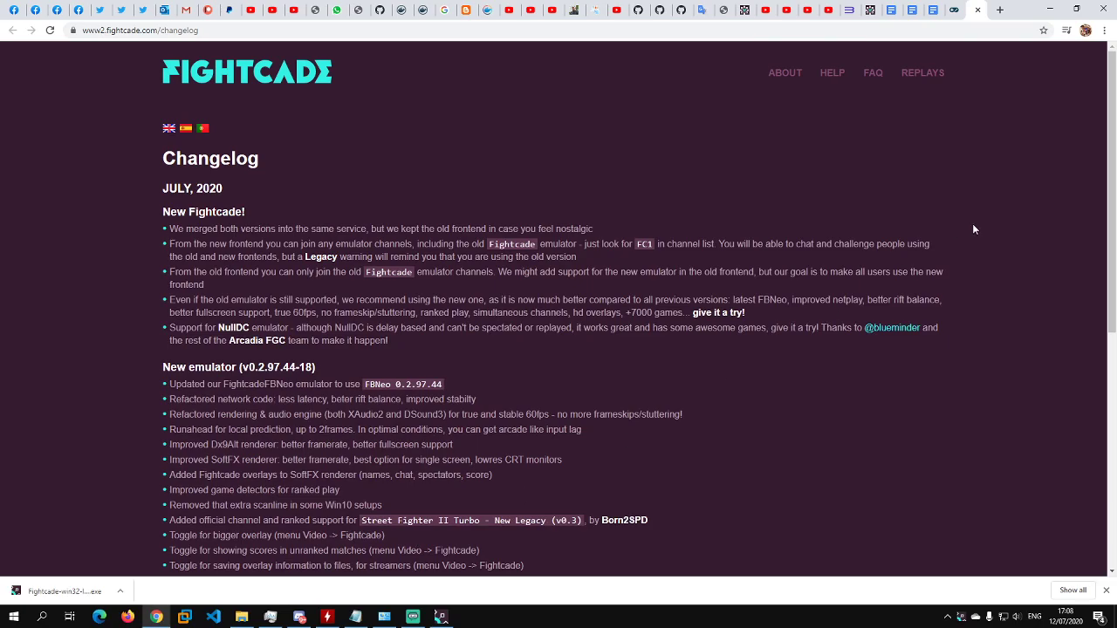
# Step: Return to the primer document and read the rompack download, Updates changelog and Installation sections
pyautogui.click(916, 9)
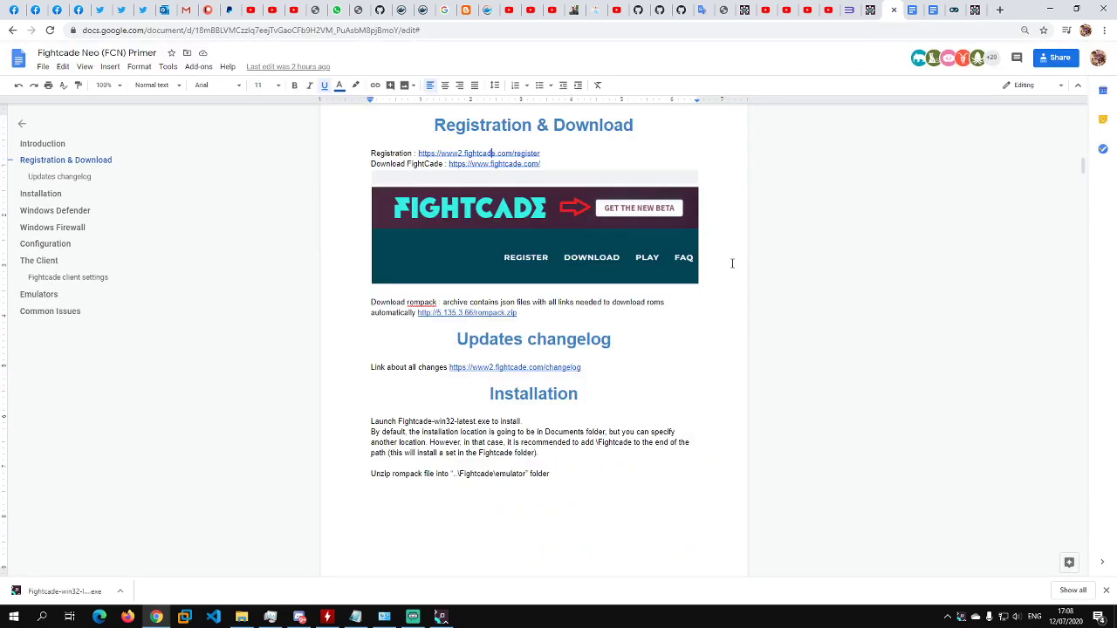
pyautogui.scroll(-1, 732, 263)
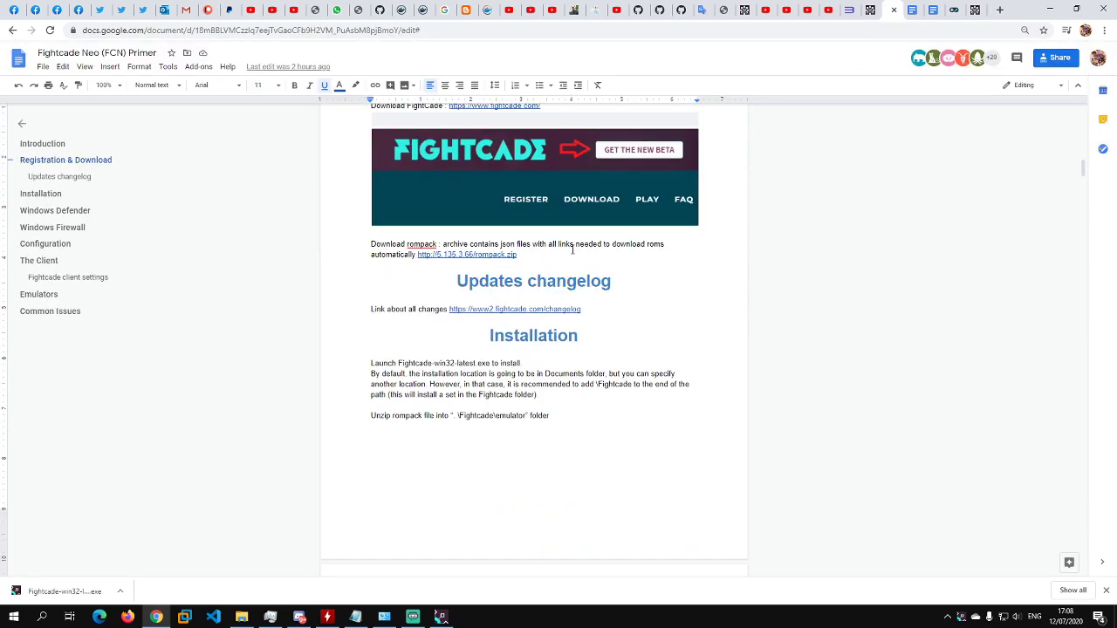
pyautogui.scroll(-3, 655, 236)
pyautogui.scroll(-1, 606, 219)
pyautogui.scroll(4, 605, 220)
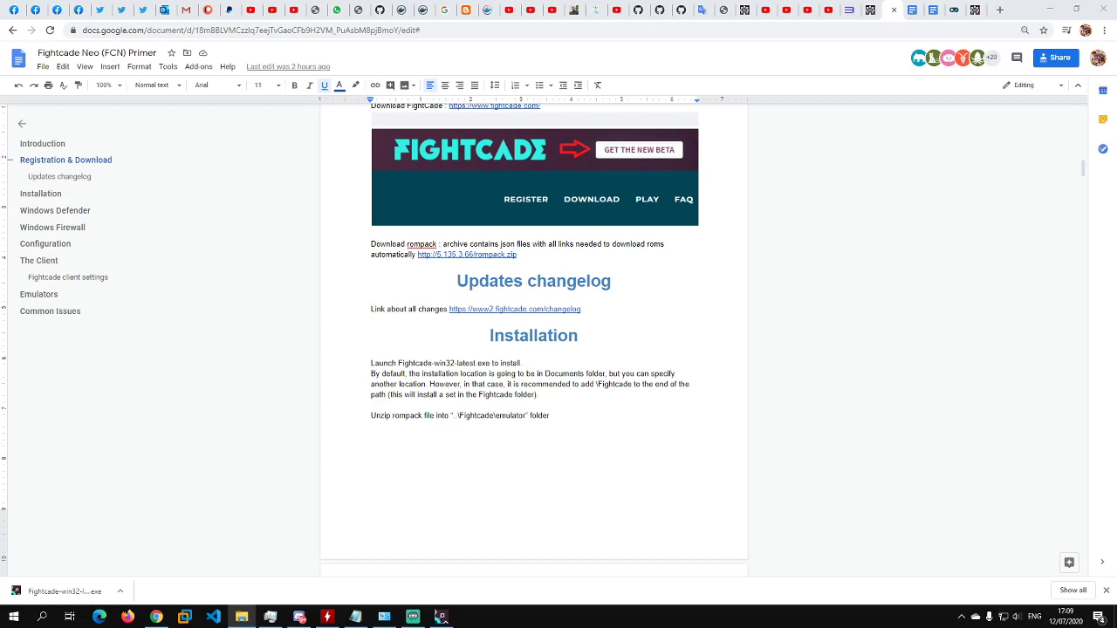
# Step: Switch to File Explorer and examine the emulator folder, then its parent Fightcade folder with the client executables
pyautogui.hotkey('alt', 'Tab')
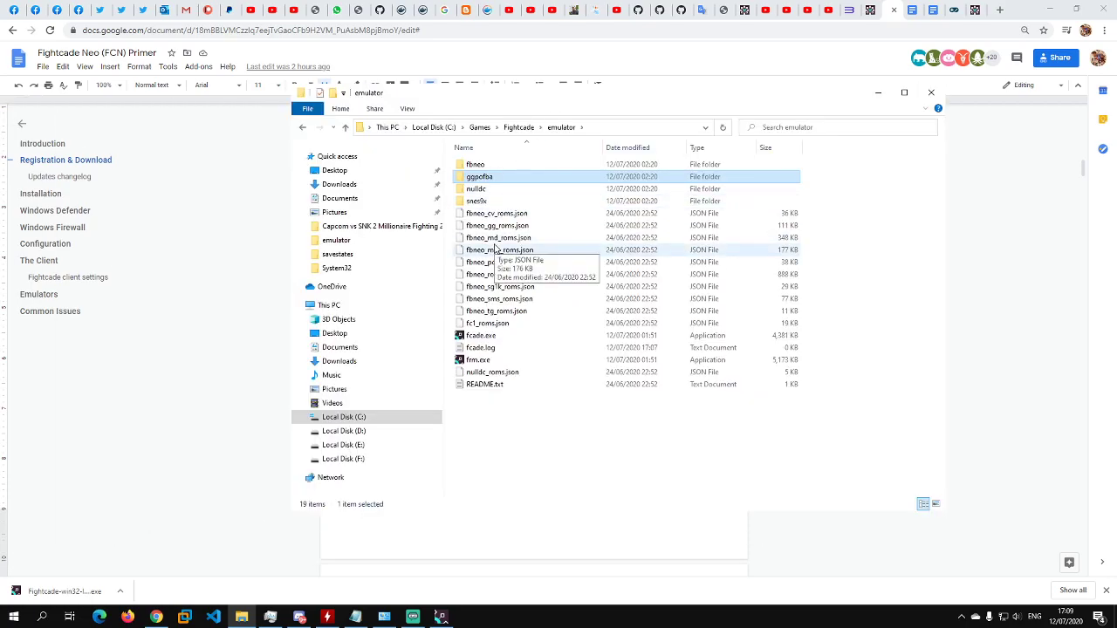
pyautogui.click(479, 165)
pyautogui.click(496, 165)
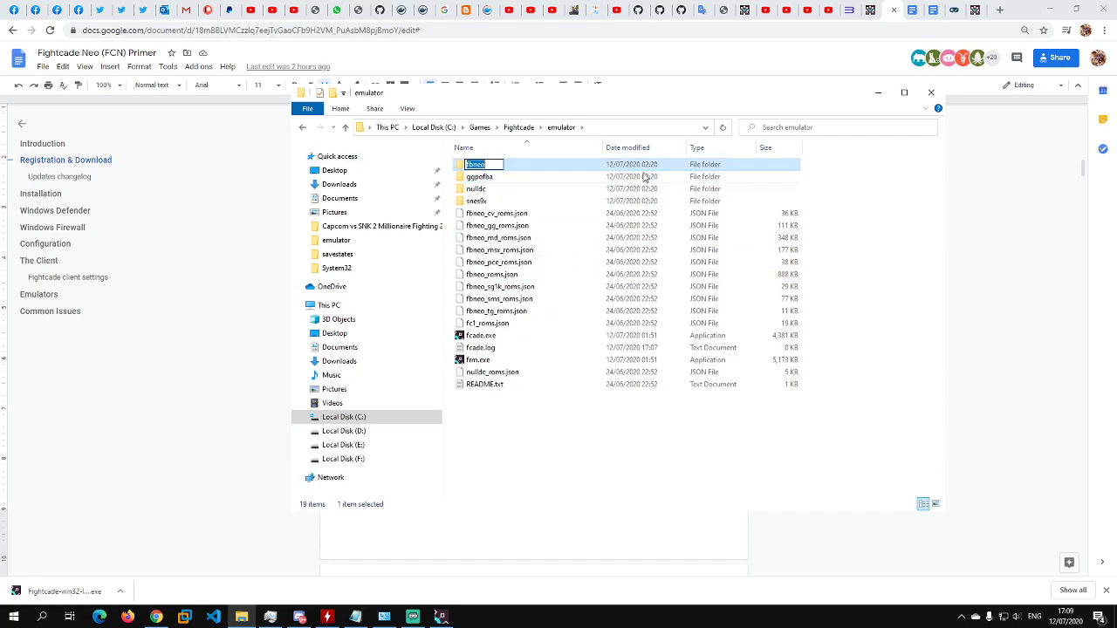
pyautogui.click(520, 128)
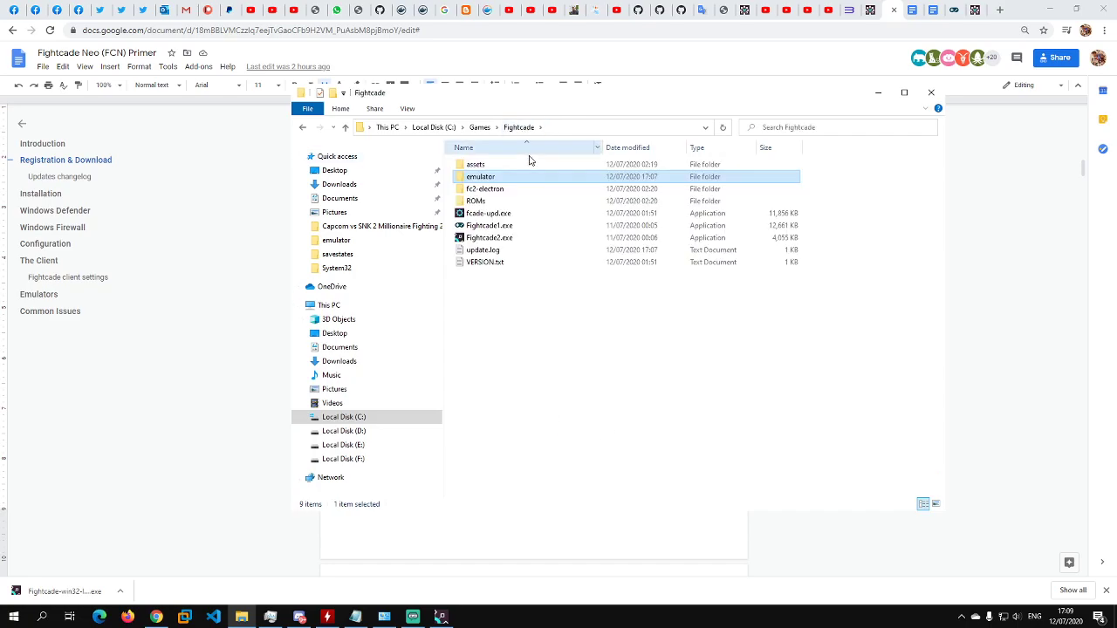
pyautogui.click(495, 226)
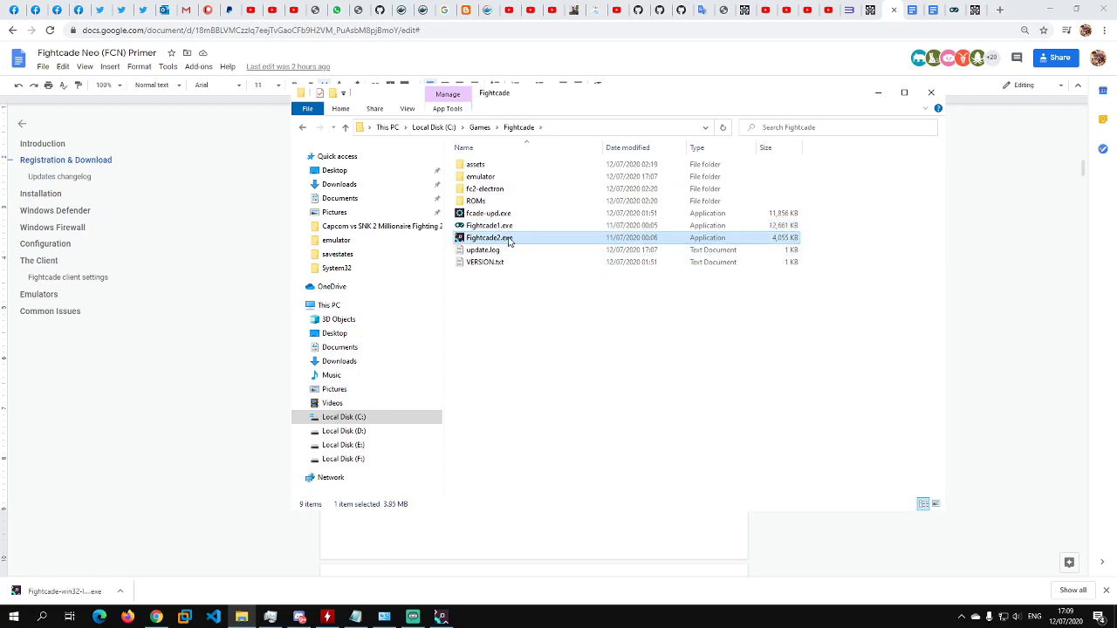
pyautogui.click(499, 177)
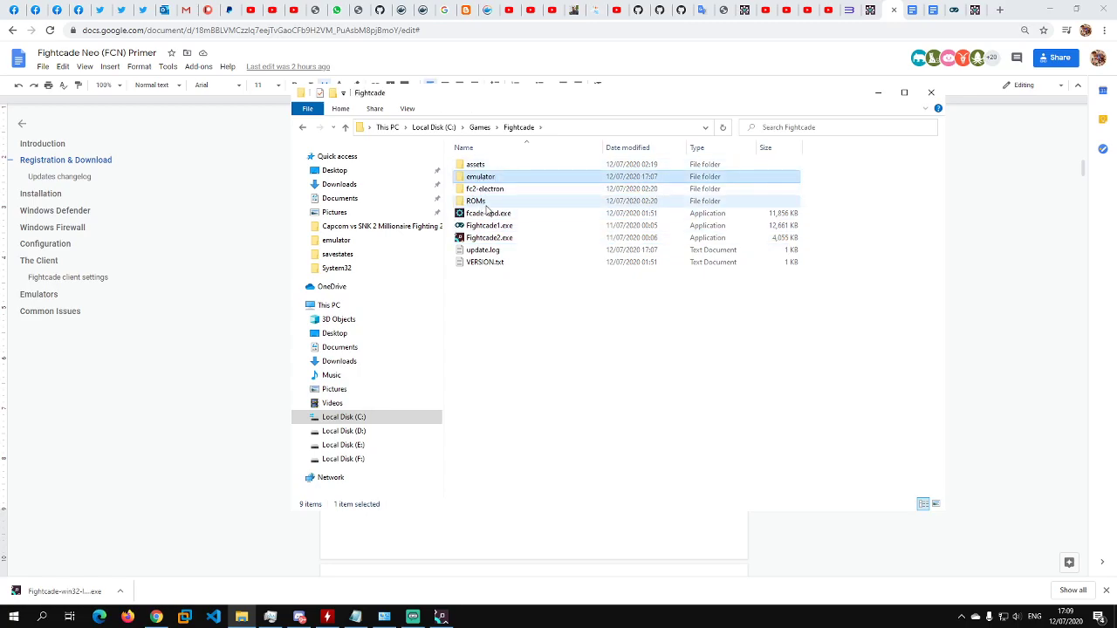
# Step: Open the Fightcade ROMs folder, examine its emulator ROM shortcuts, and open the FBNeo ROMs one
pyautogui.doubleClick(478, 202)
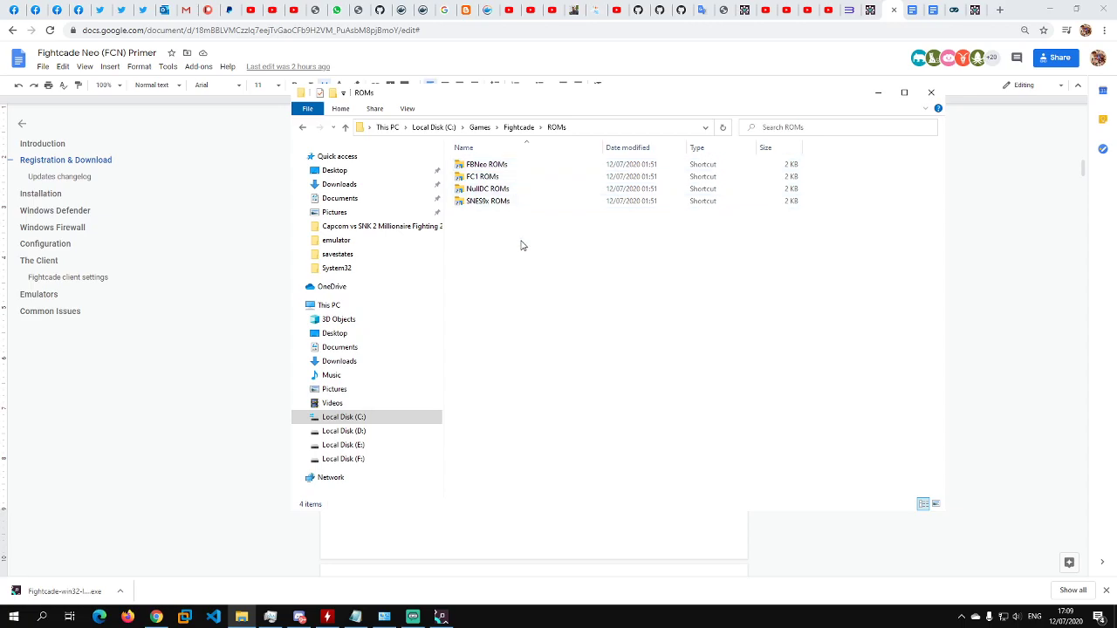
pyautogui.click(491, 167)
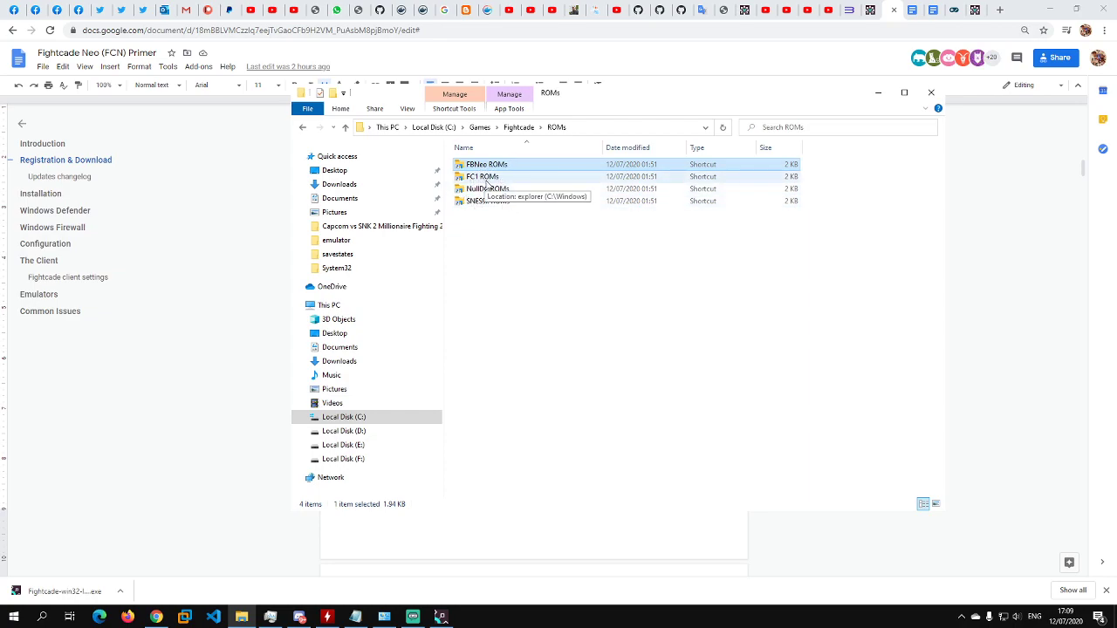
pyautogui.click(478, 190)
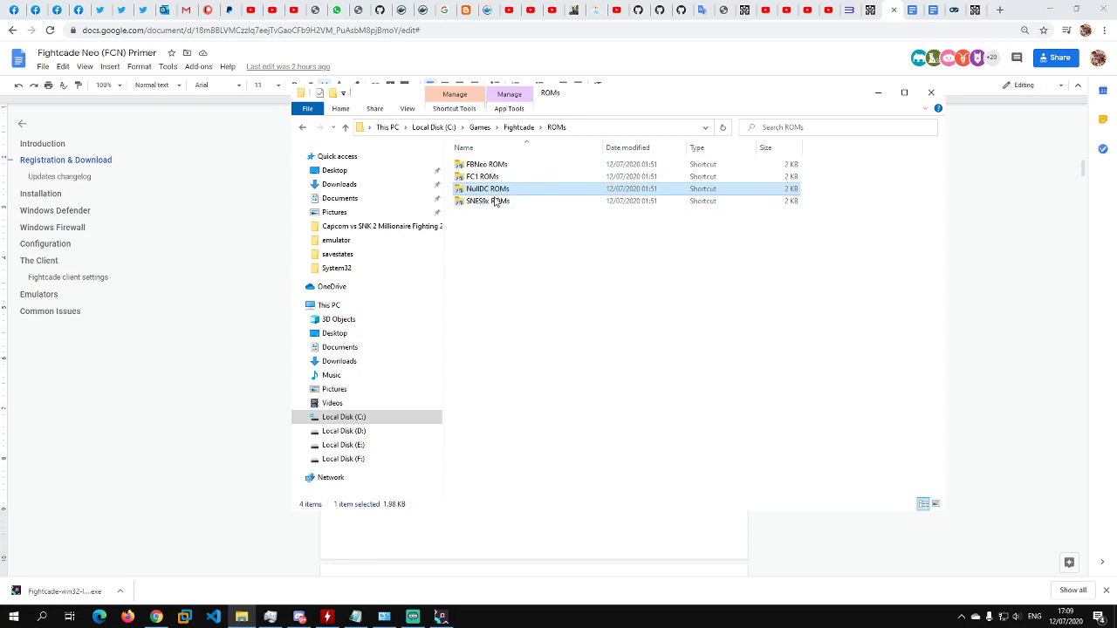
pyautogui.click(489, 205)
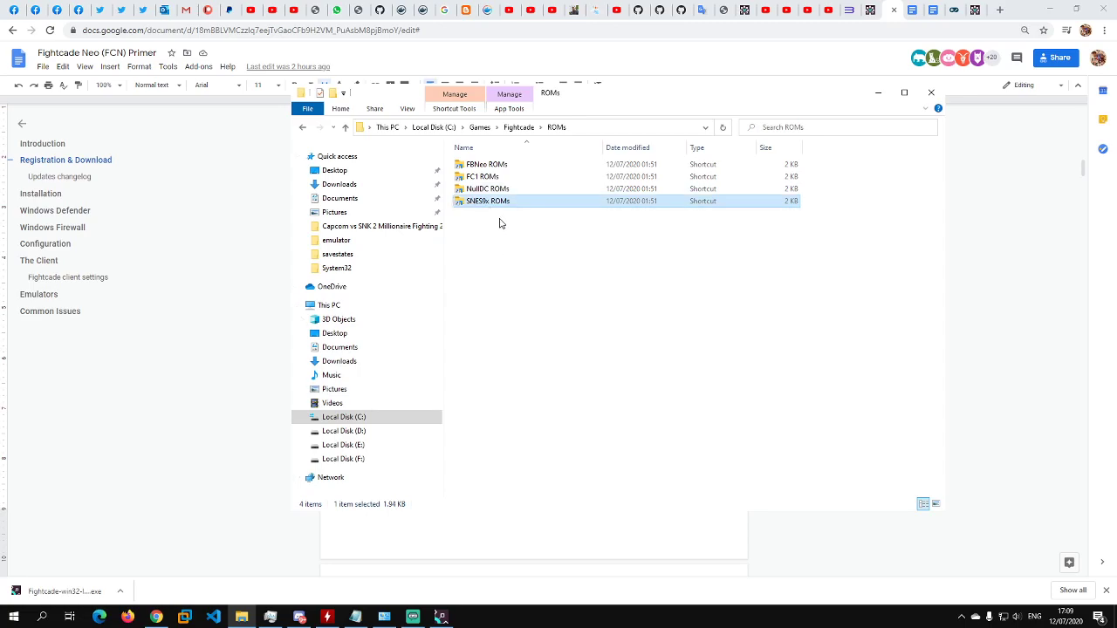
pyautogui.click(495, 165)
pyautogui.press('Return')
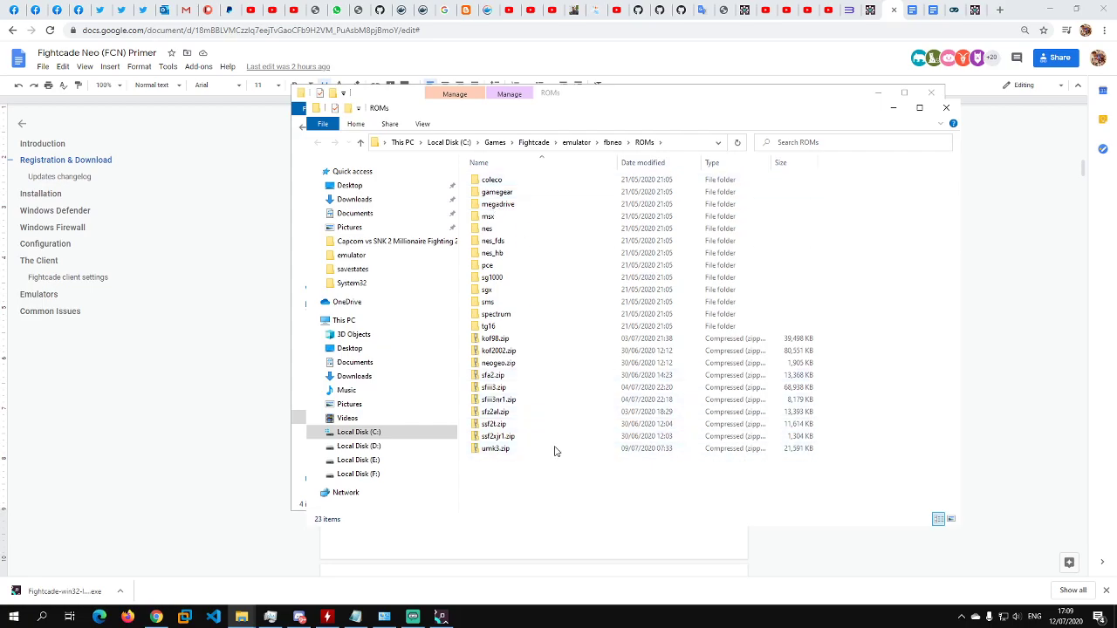
# Step: Go up to the emulator folder and point out the fbneo, ggpofba and nulldc subfolders
pyautogui.click(576, 142)
pyautogui.click(511, 182)
pyautogui.press('Escape')
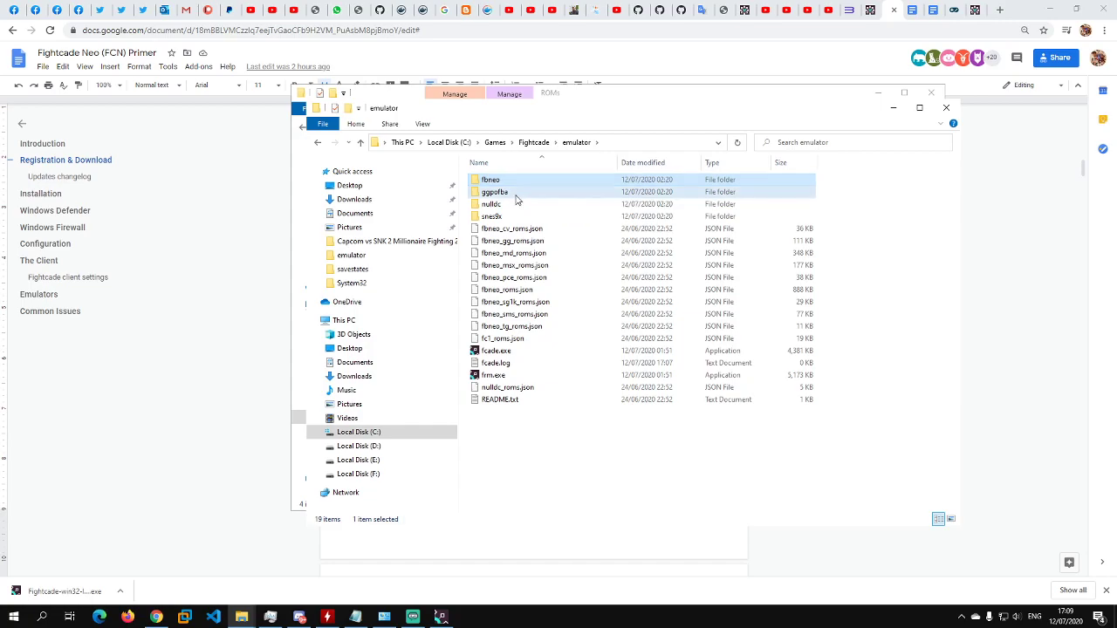
pyautogui.click(521, 192)
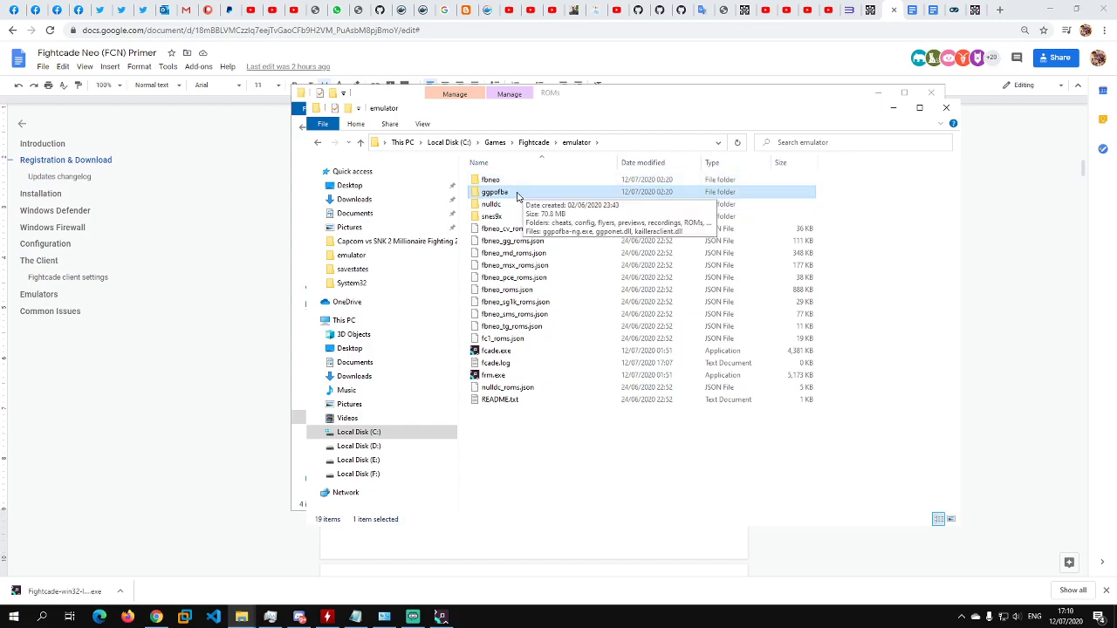
pyautogui.click(501, 205)
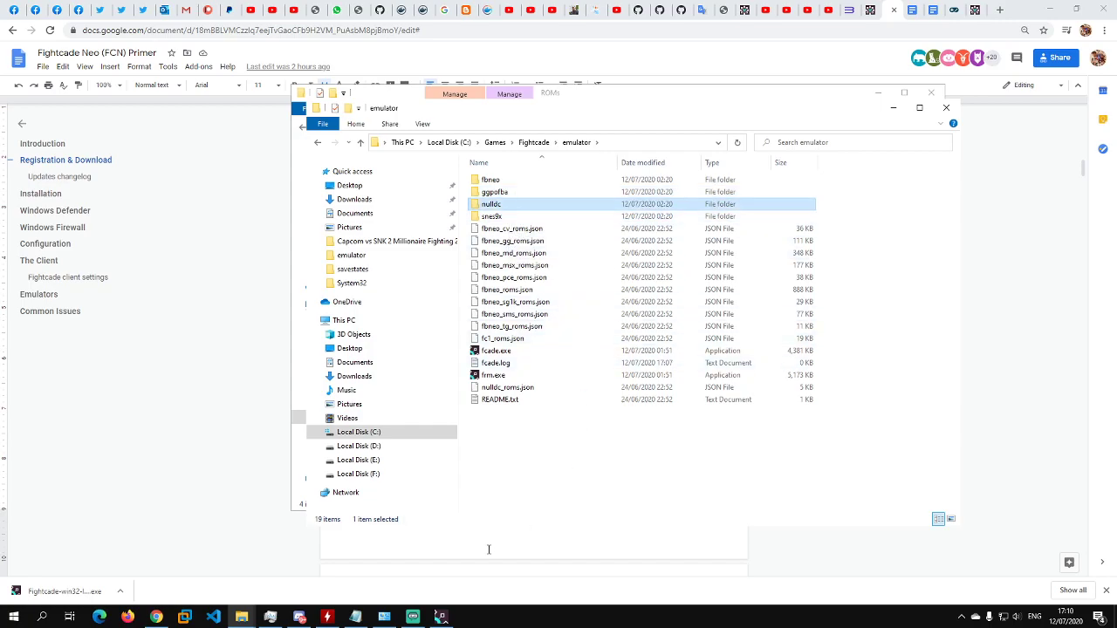
# Step: Return to the primer document and review its Installation section
pyautogui.click(266, 432)
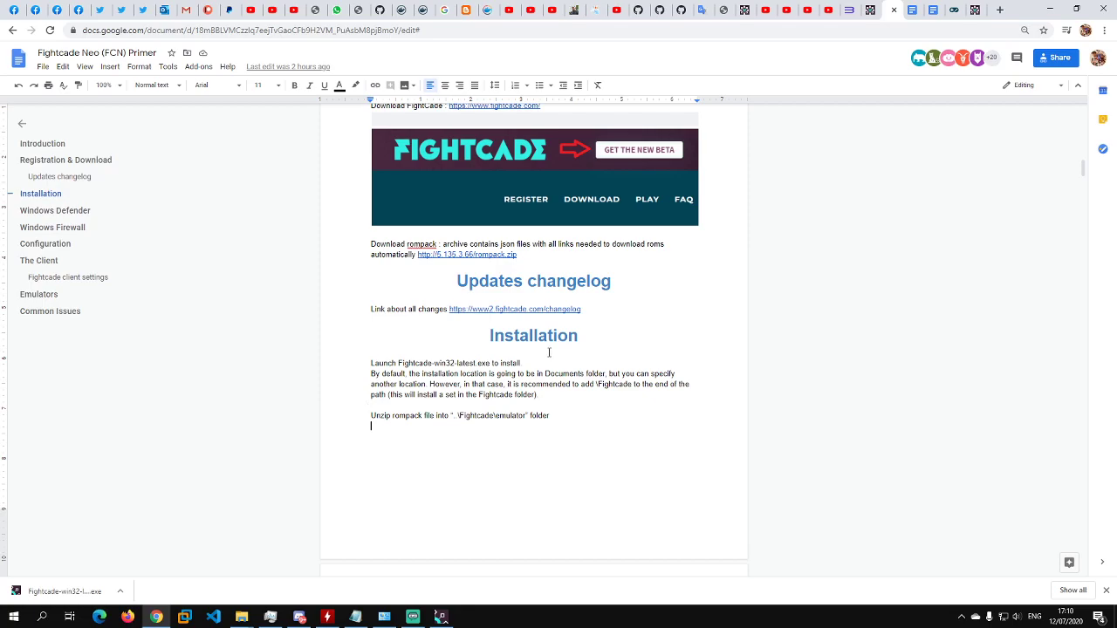
pyautogui.scroll(-1, 549, 352)
pyautogui.scroll(-1, 549, 352)
pyautogui.scroll(2, 548, 352)
pyautogui.click(439, 616)
pyautogui.click(439, 616)
# Step: Switch back to the emulator folder window and examine the ROMs folder inside ggpofba
pyautogui.moveTo(249, 618)
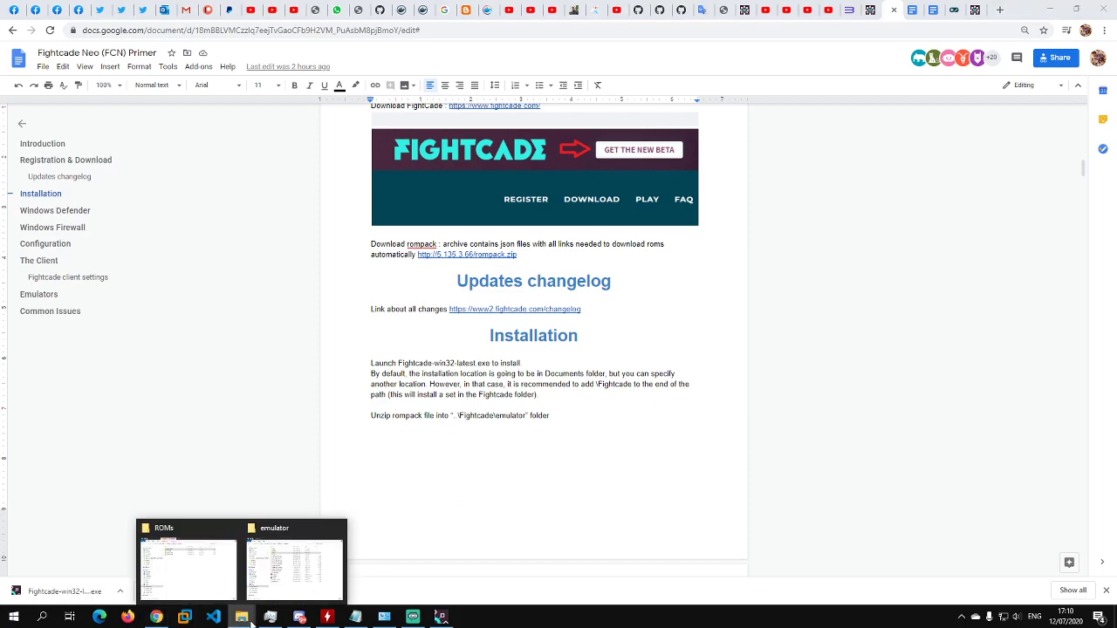
pyautogui.click(280, 578)
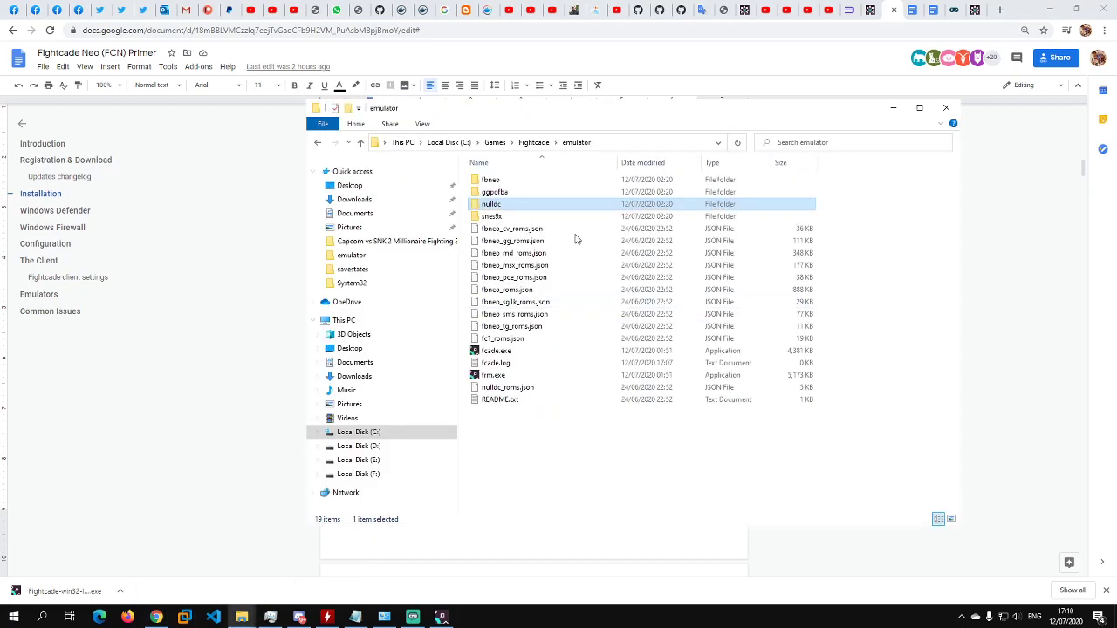
pyautogui.doubleClick(524, 197)
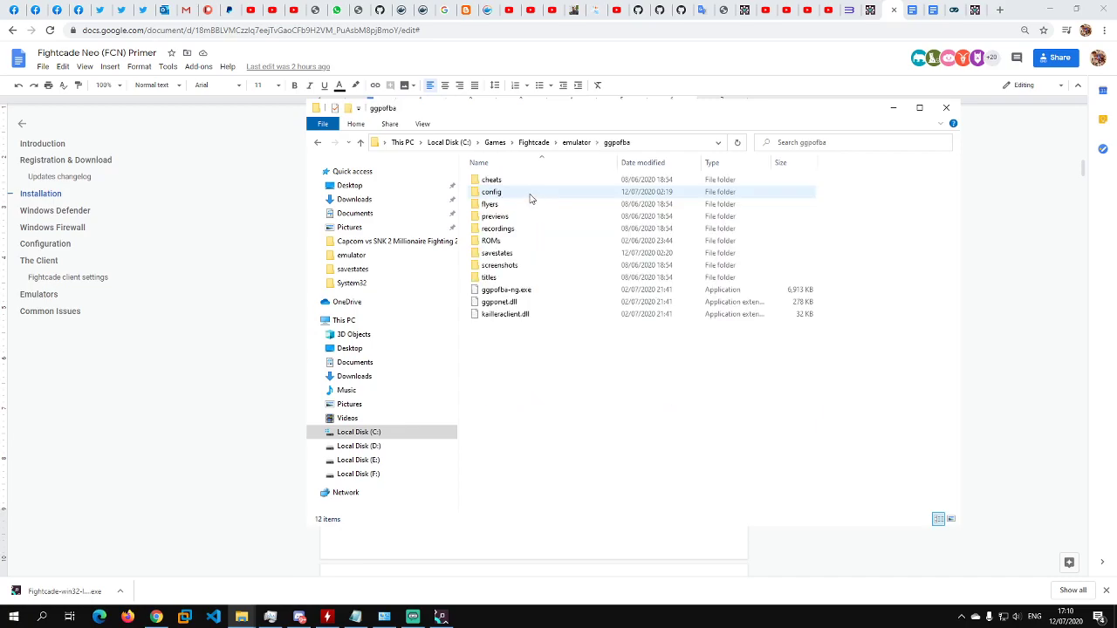
pyautogui.click(498, 242)
pyautogui.doubleClick(497, 241)
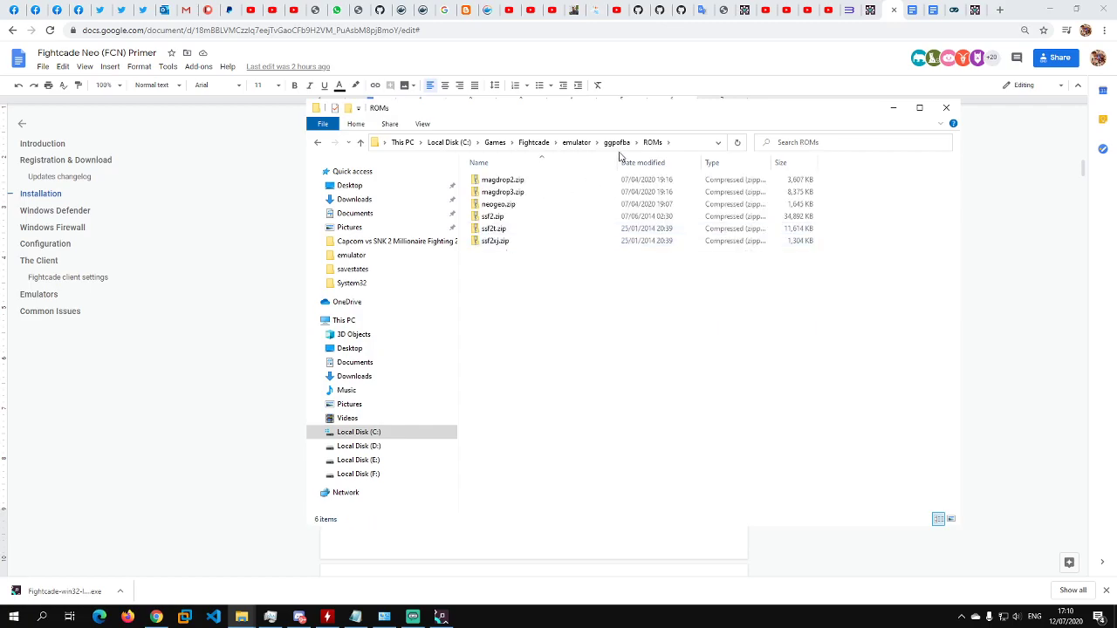
pyautogui.click(616, 142)
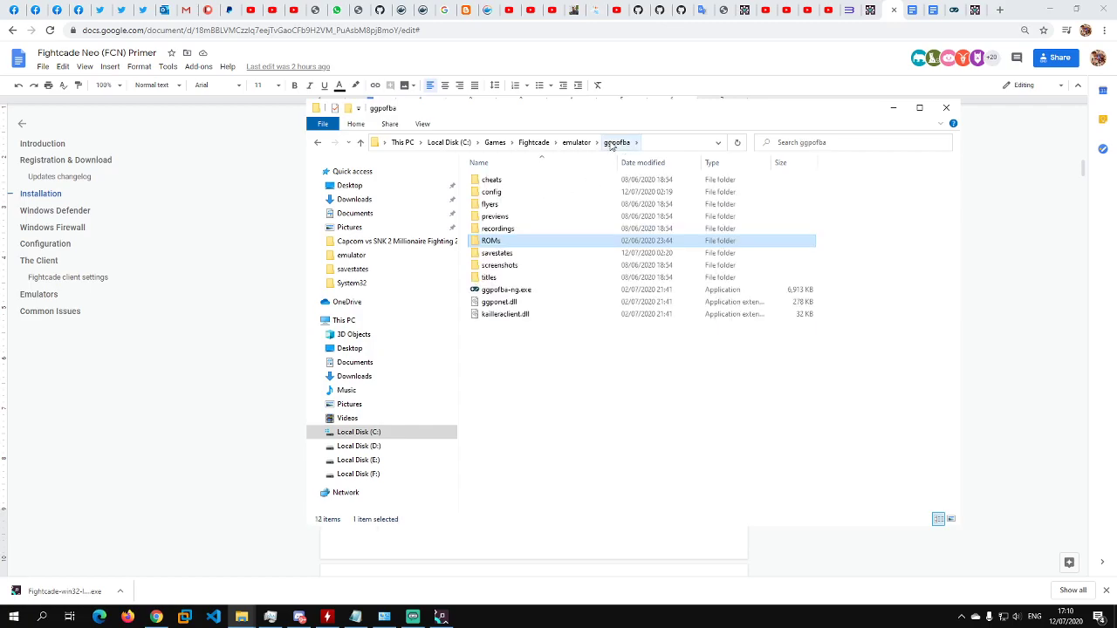
# Step: Open the fbneo ROMs folder from the emulator folder and examine its ROM archives and console subfolders
pyautogui.click(574, 142)
pyautogui.doubleClick(492, 180)
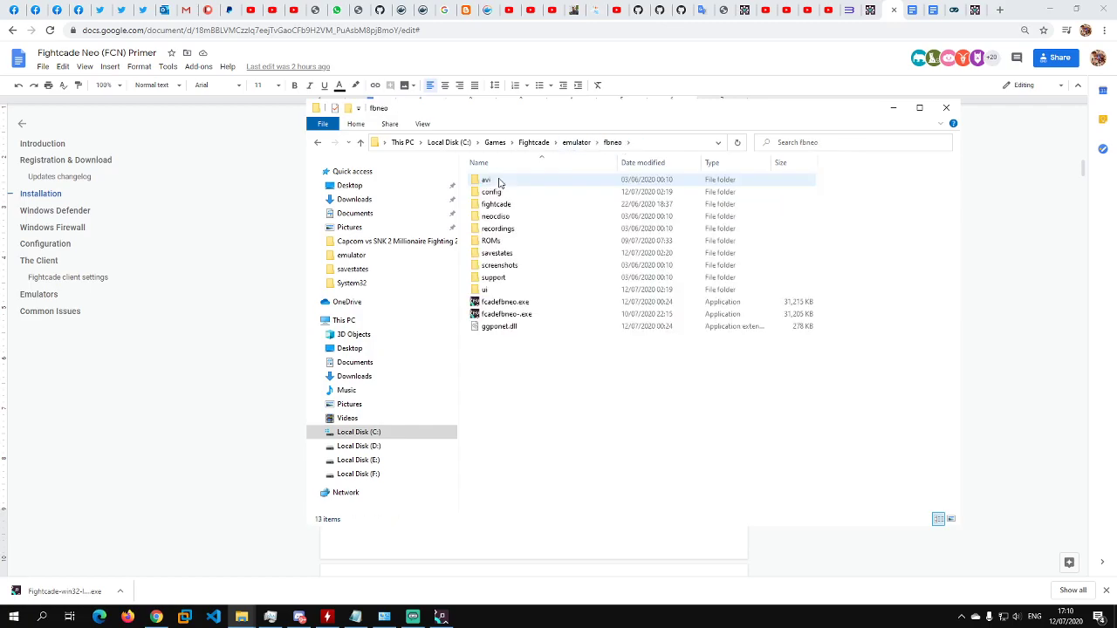
pyautogui.doubleClick(515, 241)
pyautogui.click(541, 241)
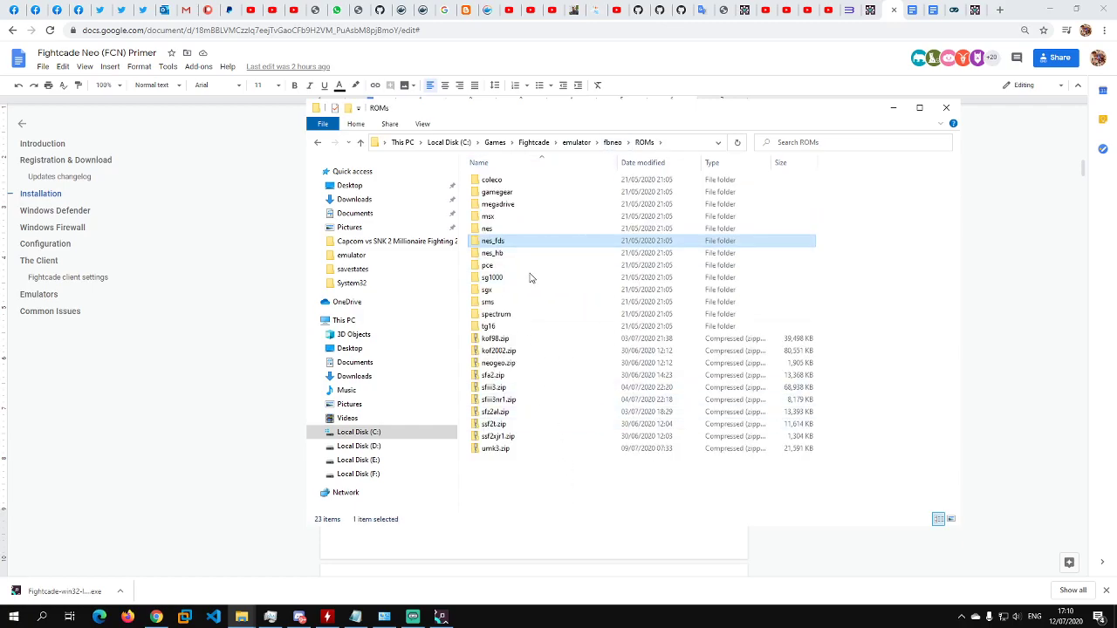
pyautogui.moveTo(584, 485); pyautogui.dragTo(544, 347)
pyautogui.click(882, 394)
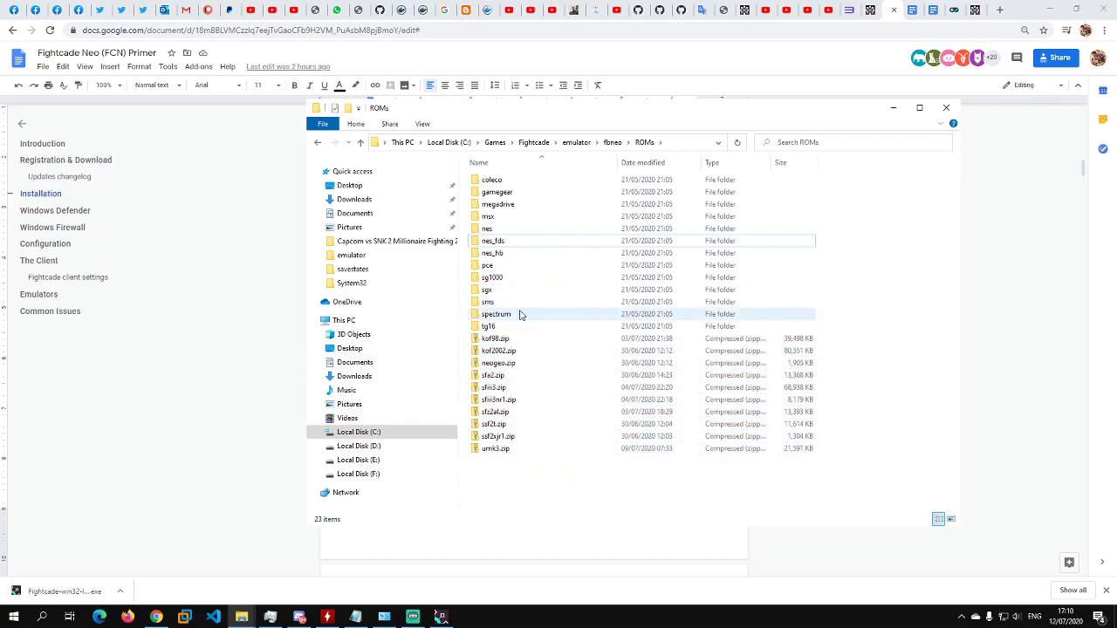
pyautogui.click(510, 229)
pyautogui.click(509, 265)
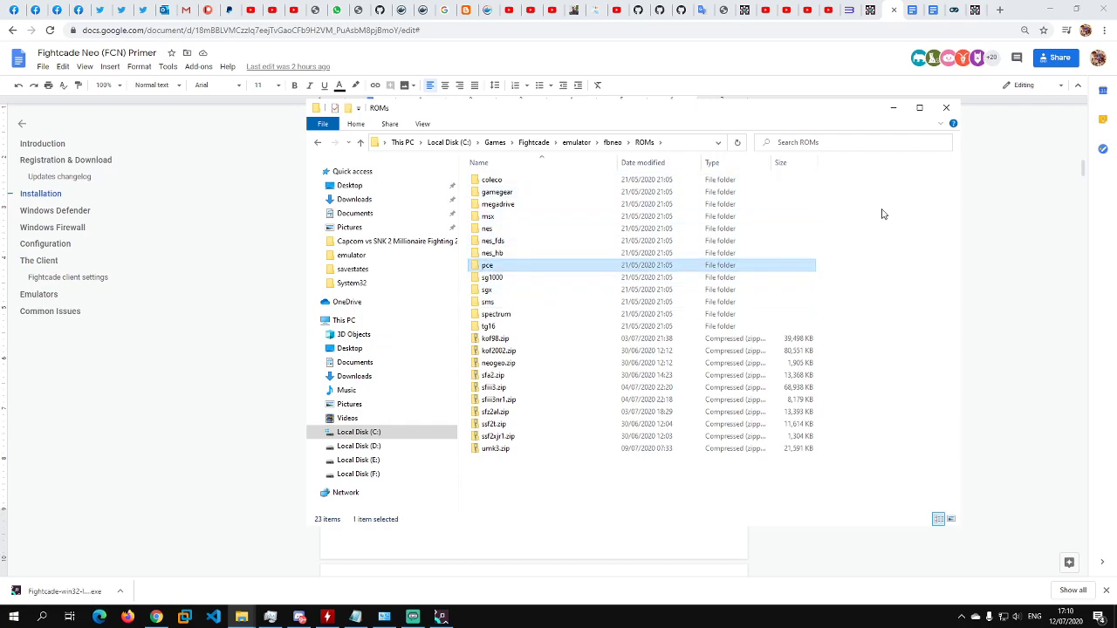
# Step: Return to the emulator folder and go into nulldc, nulldc-1-0-4-en-win and its roms folder
pyautogui.click(612, 142)
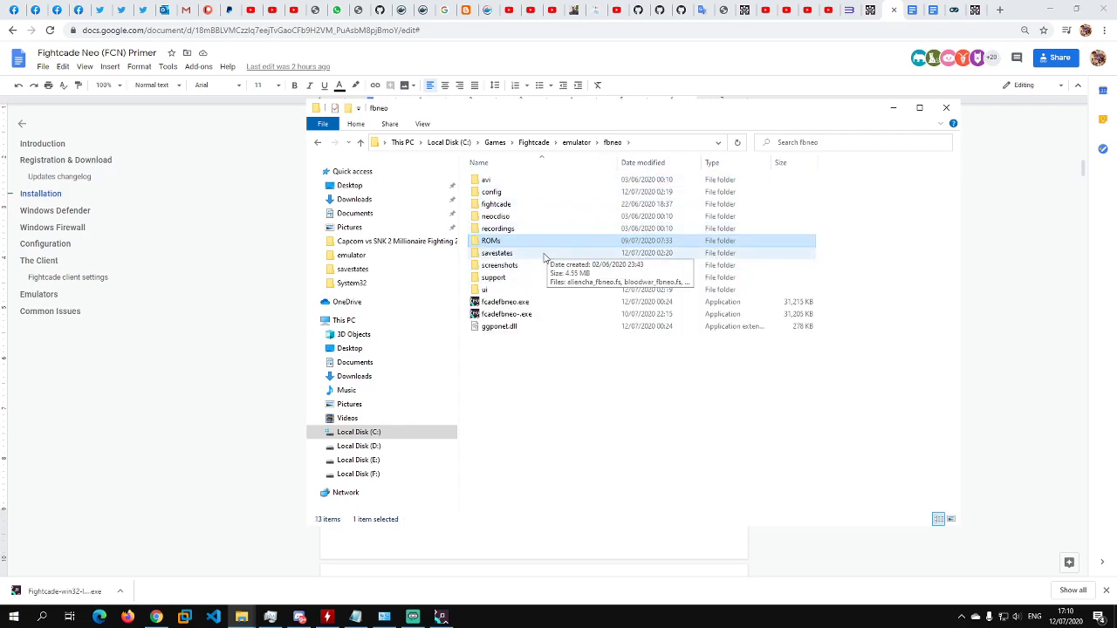
pyautogui.click(576, 142)
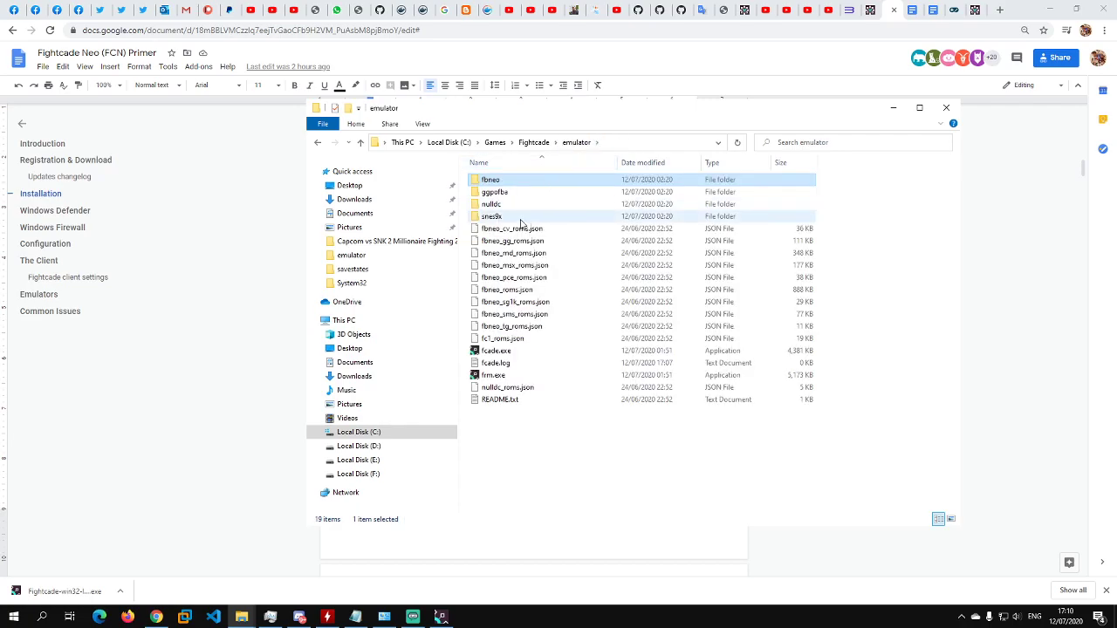
pyautogui.doubleClick(514, 206)
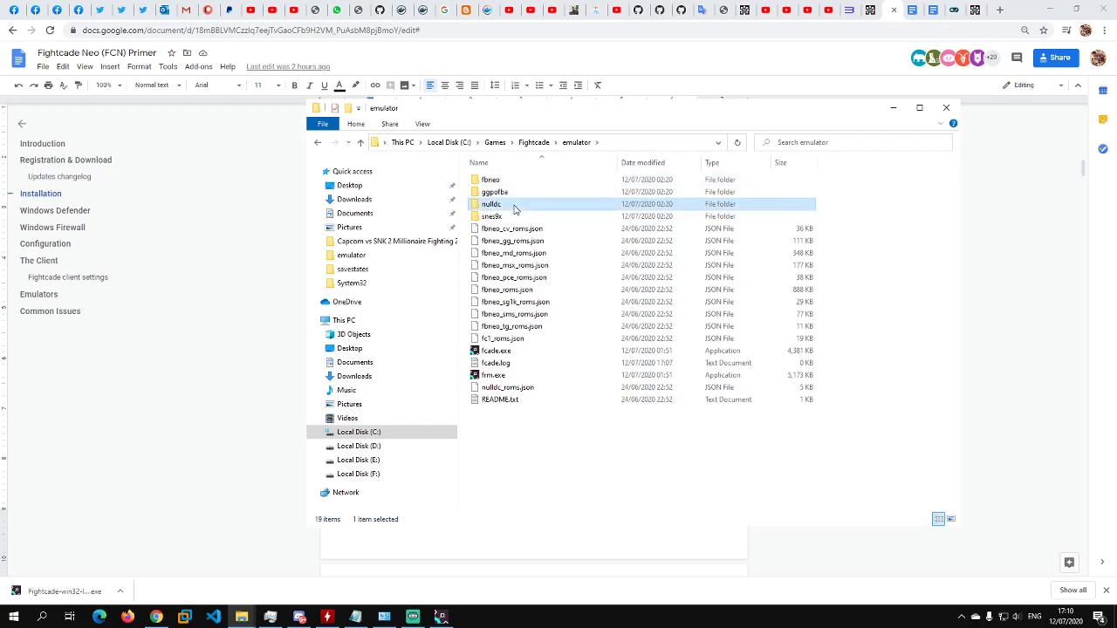
pyautogui.doubleClick(530, 180)
pyautogui.doubleClick(523, 217)
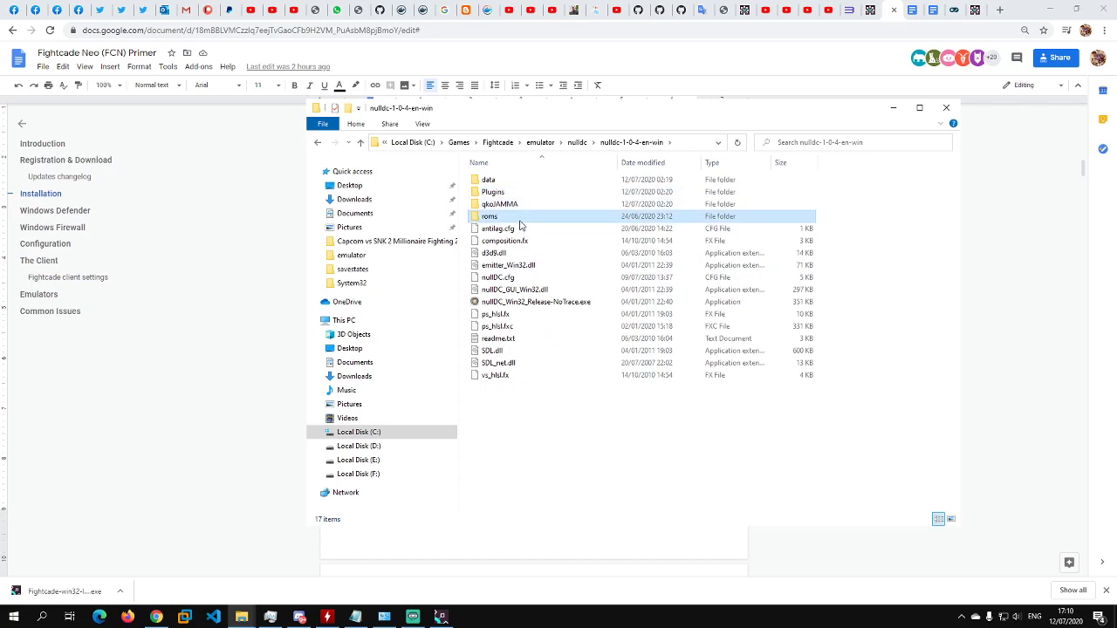
# Step: Go back up to the main Fightcade folder and clear the selection
pyautogui.click(506, 142)
pyautogui.click(520, 179)
pyautogui.click(531, 143)
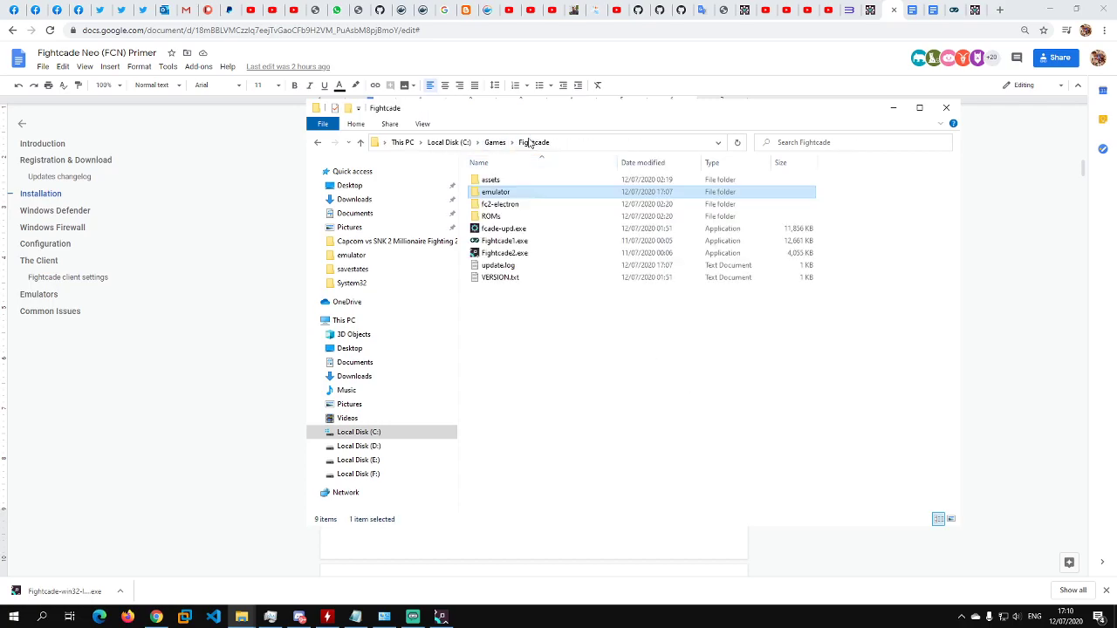
pyautogui.click(549, 362)
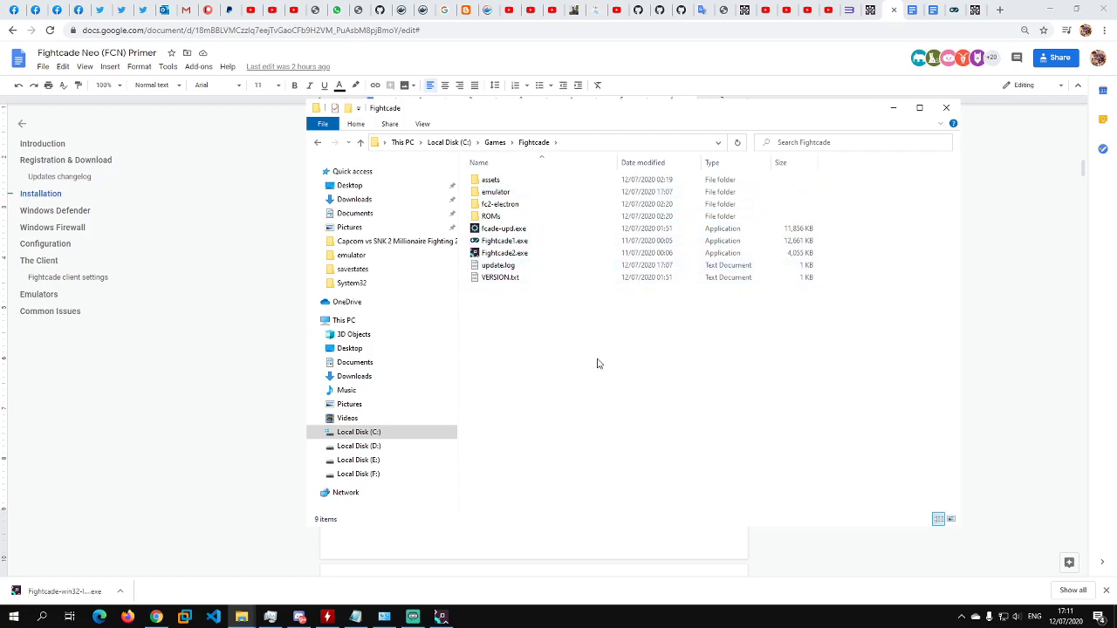
# Step: Return to the primer document, highlight the rompack.zip download link, and view the image of the rompack JSON files
pyautogui.click(192, 309)
pyautogui.click(372, 309)
pyautogui.scroll(1, 524, 270)
pyautogui.moveTo(533, 319); pyautogui.dragTo(426, 316)
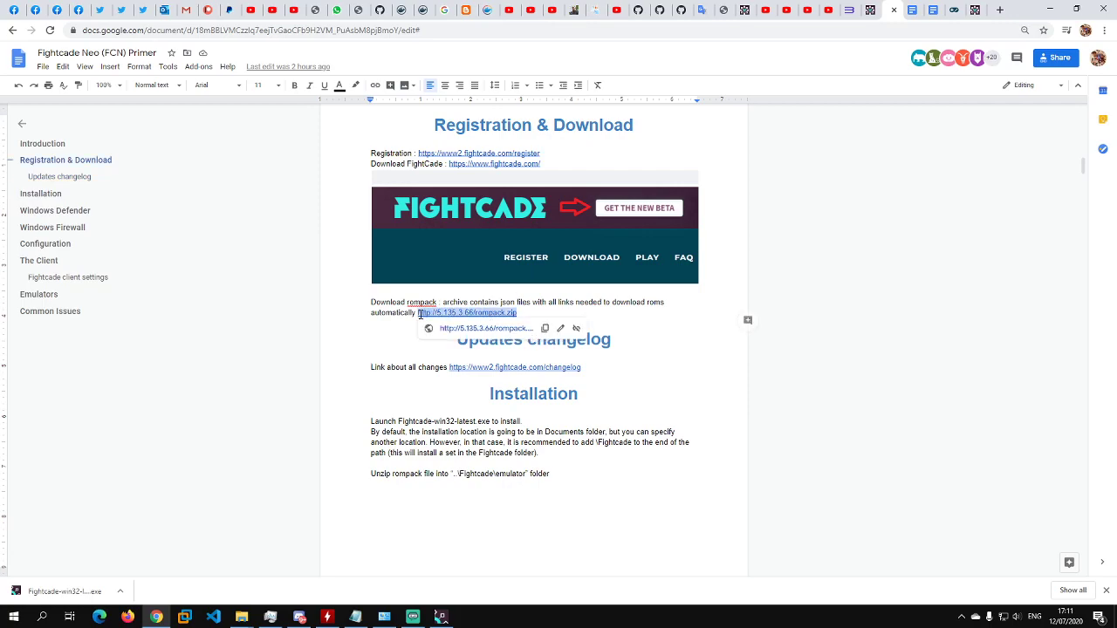
pyautogui.click(544, 314)
pyautogui.moveTo(543, 314); pyautogui.dragTo(417, 315)
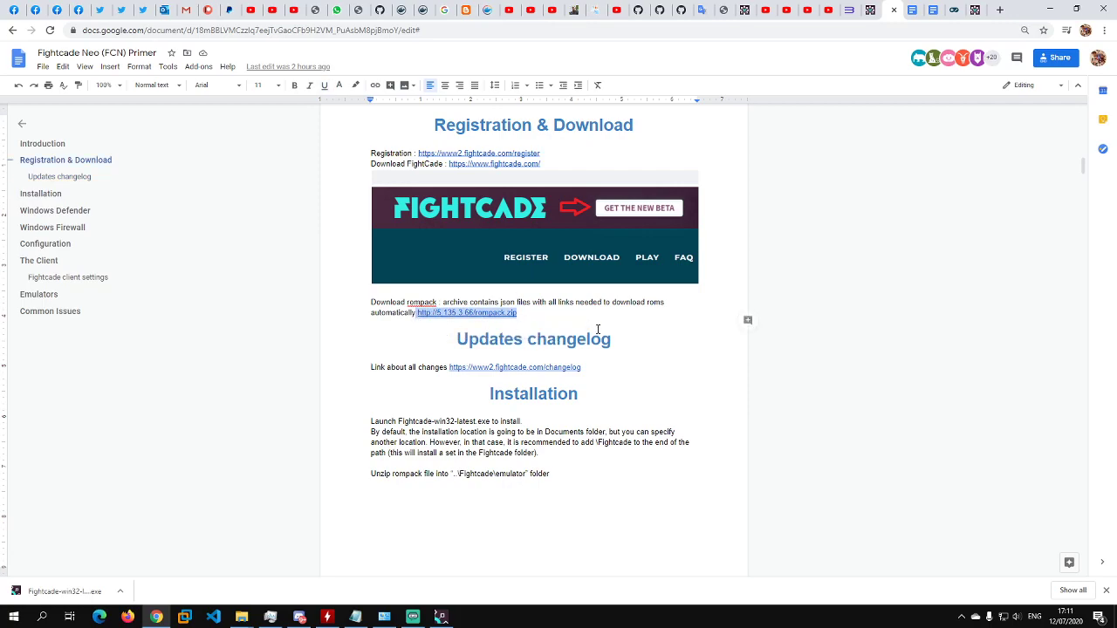
pyautogui.click(547, 312)
pyautogui.moveTo(539, 316); pyautogui.dragTo(465, 314)
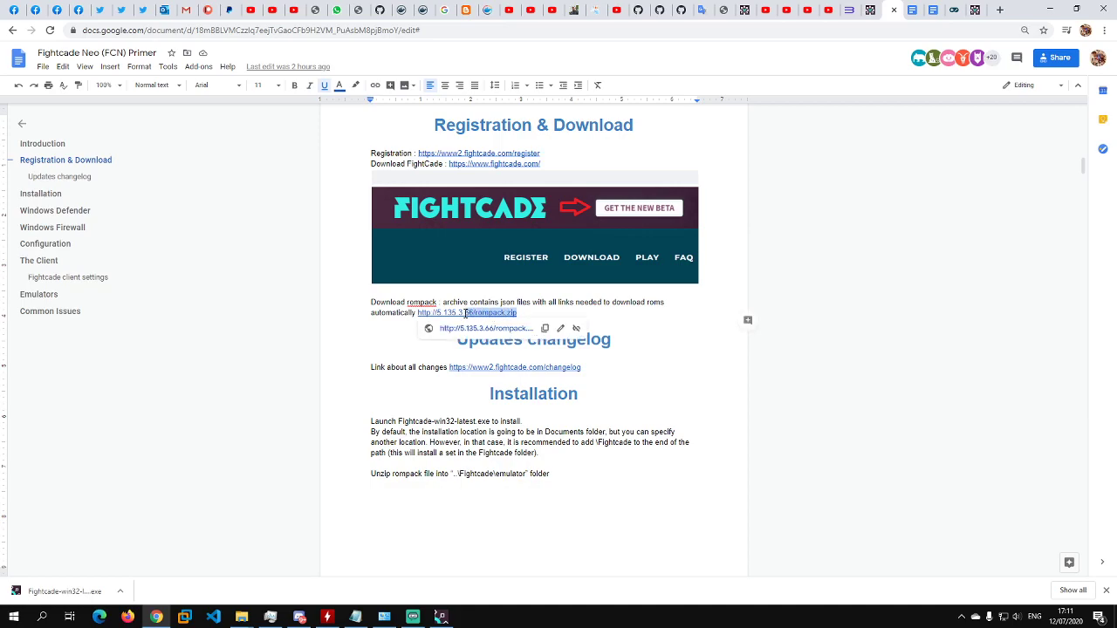
pyautogui.click(535, 312)
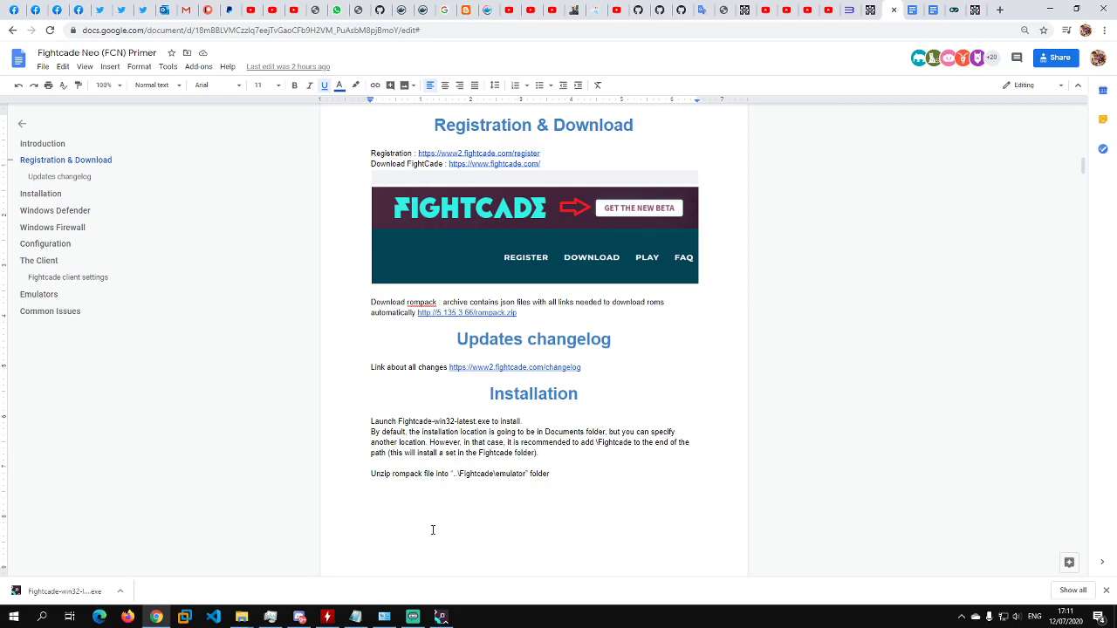
pyautogui.scroll(-5, 583, 433)
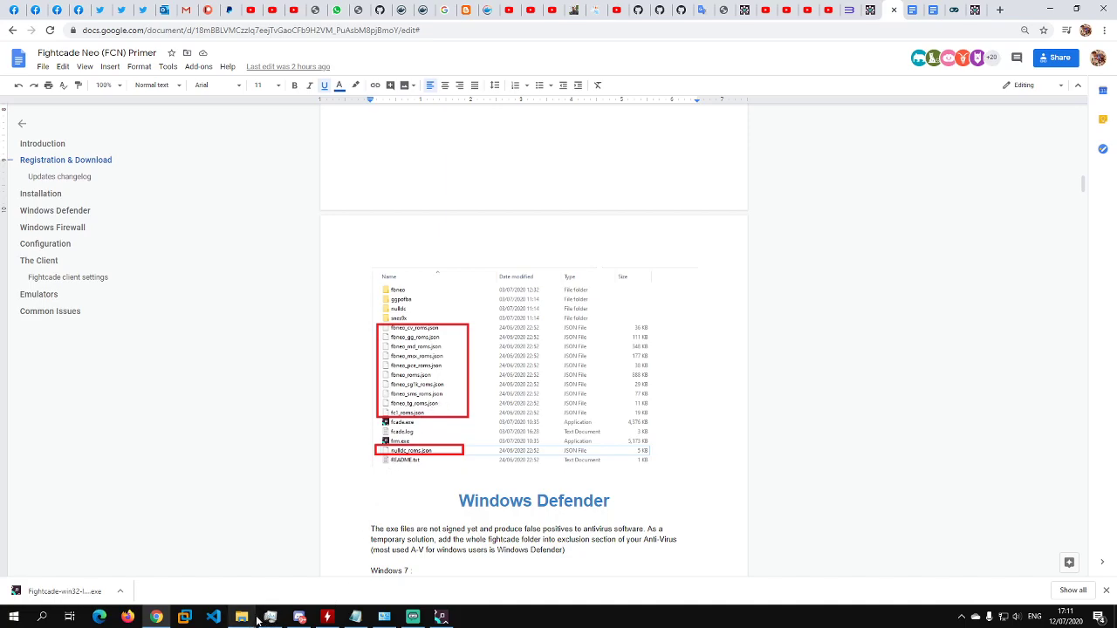
# Step: In the Games\Fightcade\emulator folder, select the JSON files from fbneo_cv_roms.json through fc1_roms.json plus nulldc_roms.json
pyautogui.moveTo(246, 617)
pyautogui.click(257, 565)
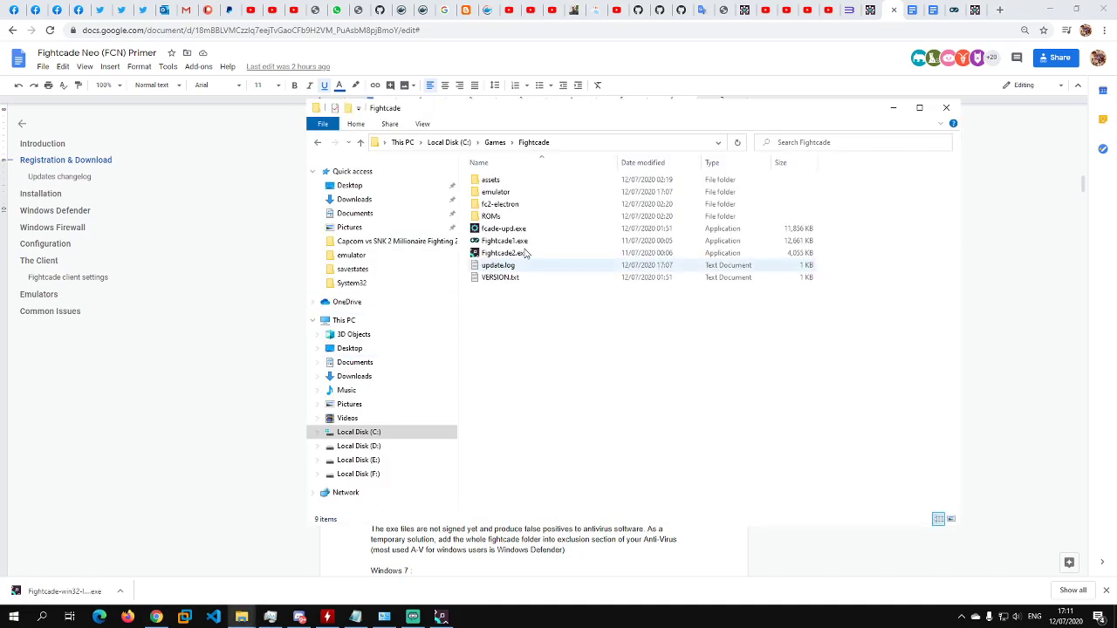
pyautogui.click(502, 143)
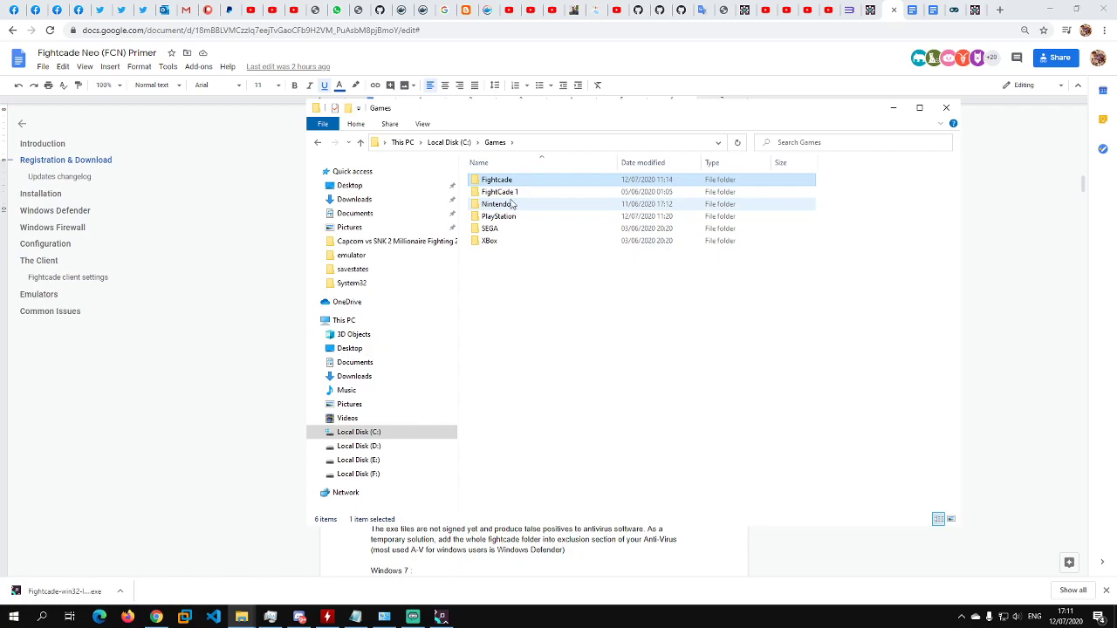
pyautogui.doubleClick(507, 181)
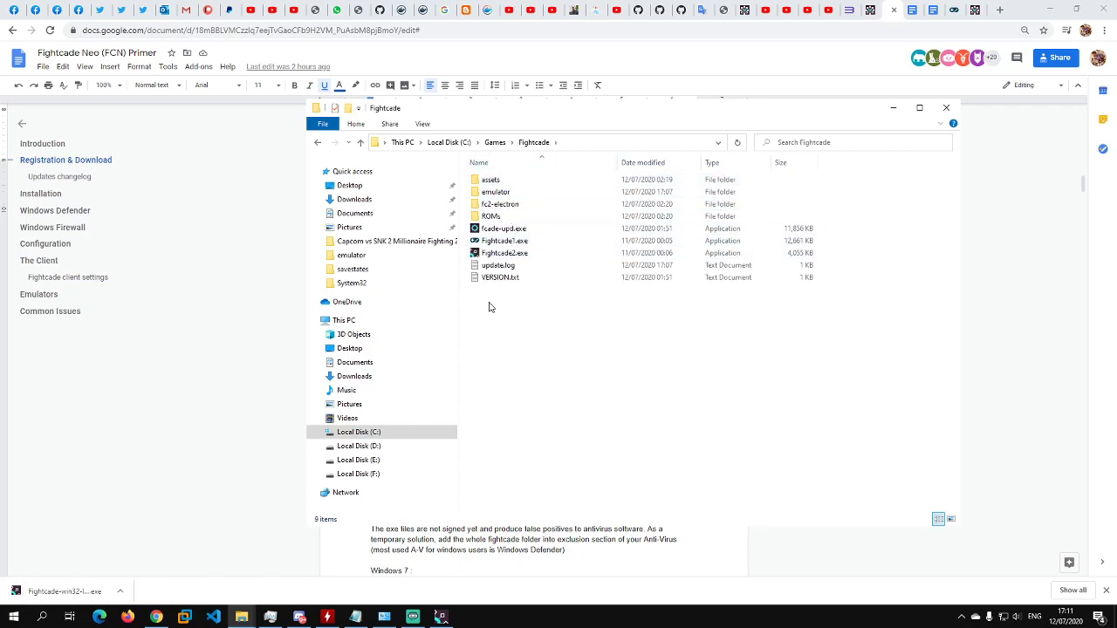
pyautogui.doubleClick(495, 191)
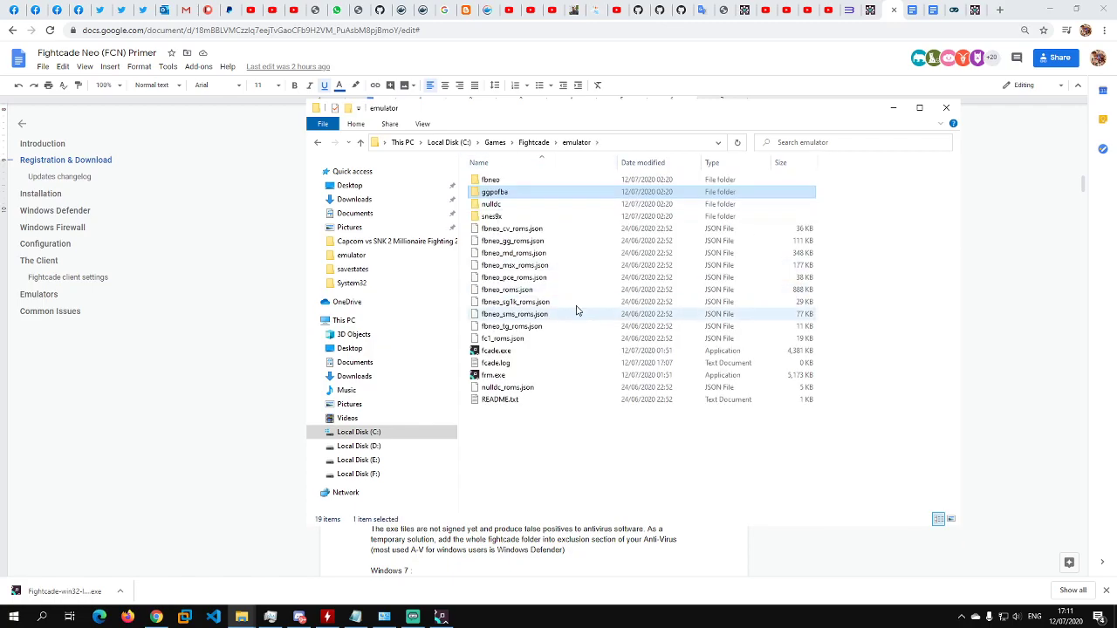
pyautogui.click(533, 229)
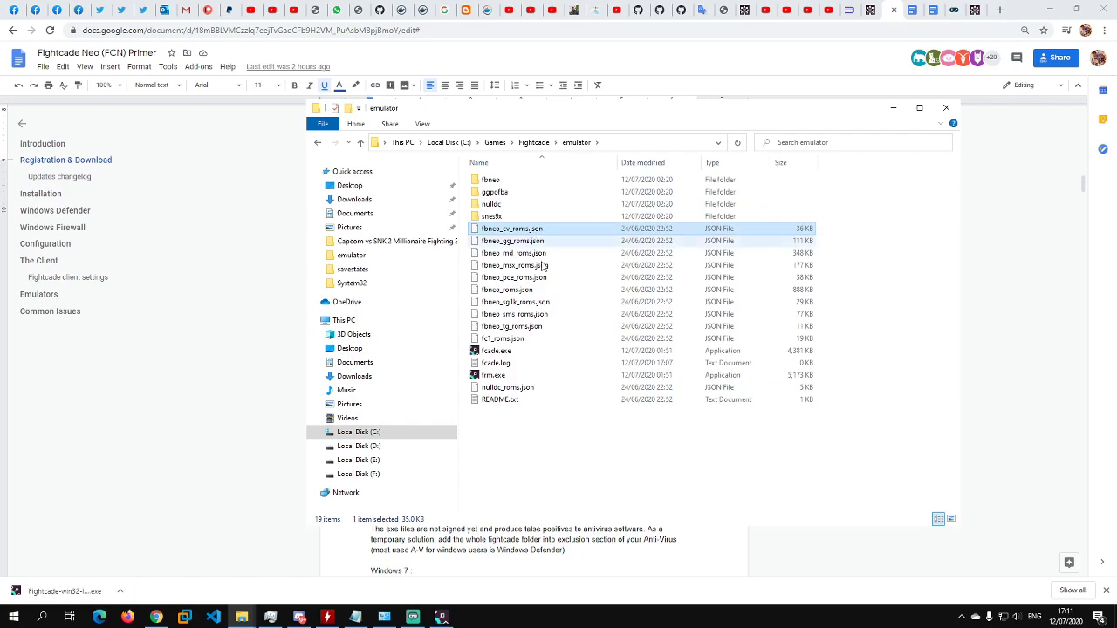
pyautogui.keyDown('shift'); pyautogui.click(534, 338); pyautogui.keyUp('shift')
pyautogui.keyDown('ctrl'); pyautogui.click(527, 388); pyautogui.keyUp('ctrl')
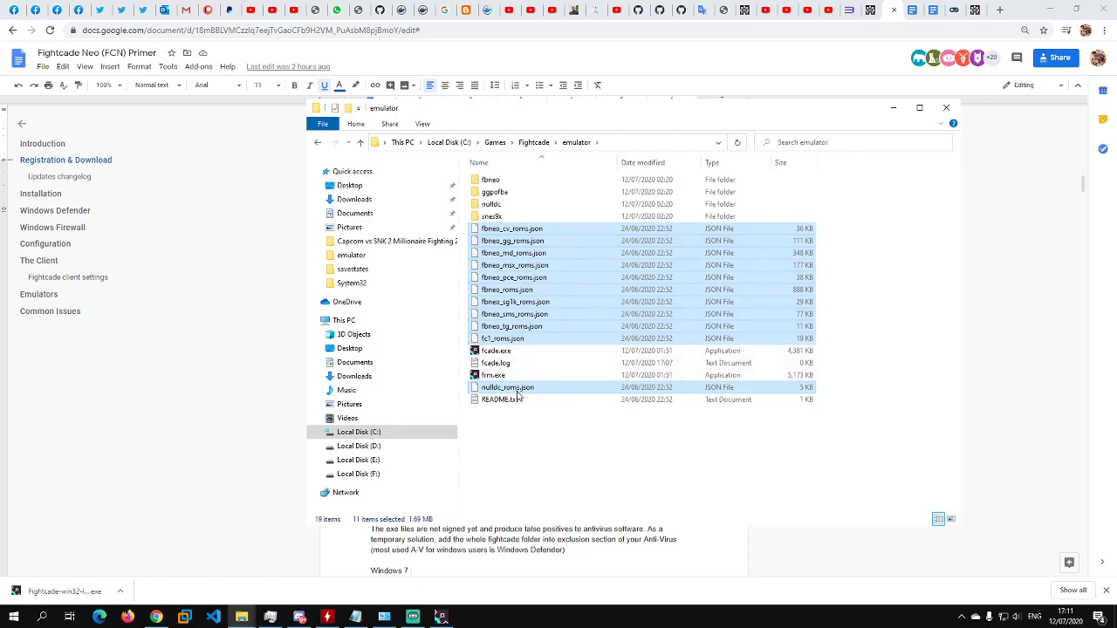
pyautogui.click(539, 231)
pyautogui.rightClick(529, 227)
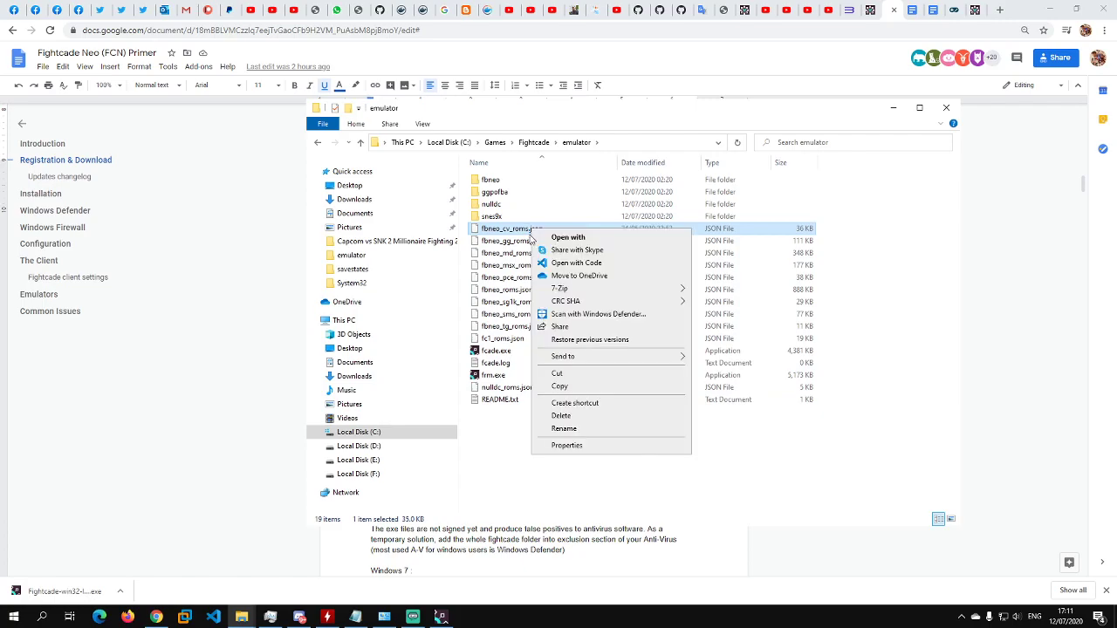
pyautogui.click(569, 263)
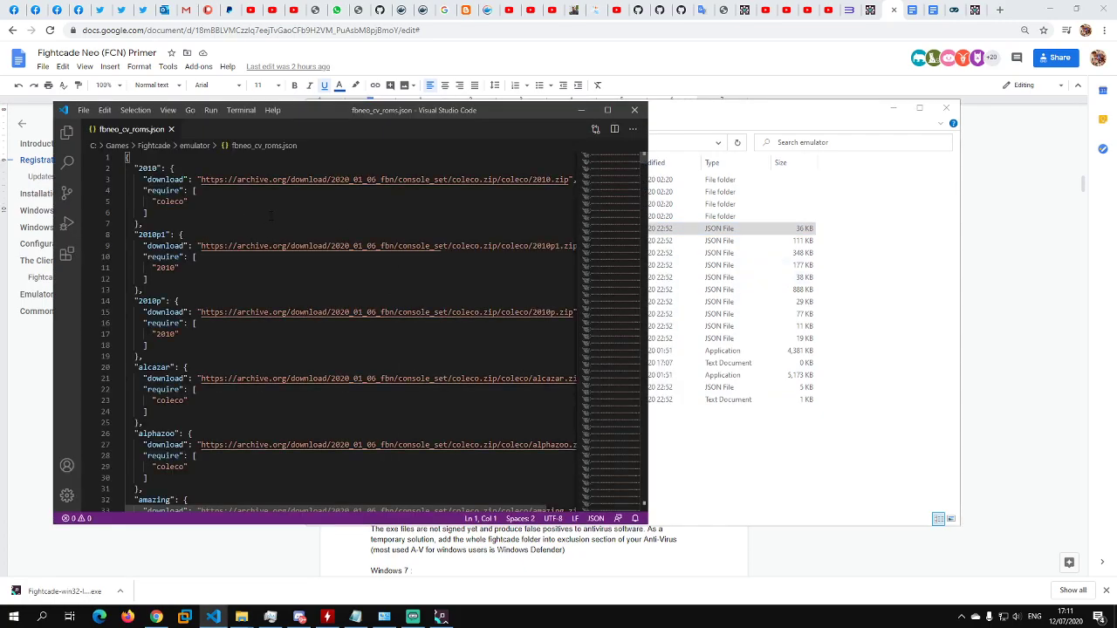
pyautogui.moveTo(202, 179); pyautogui.dragTo(287, 180)
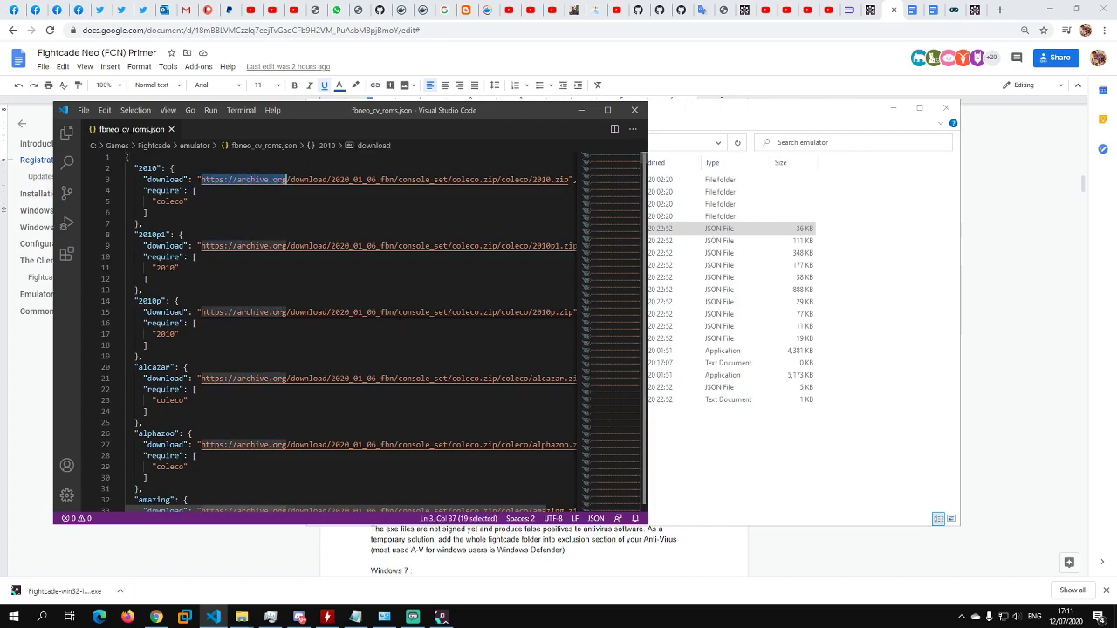
pyautogui.click(634, 109)
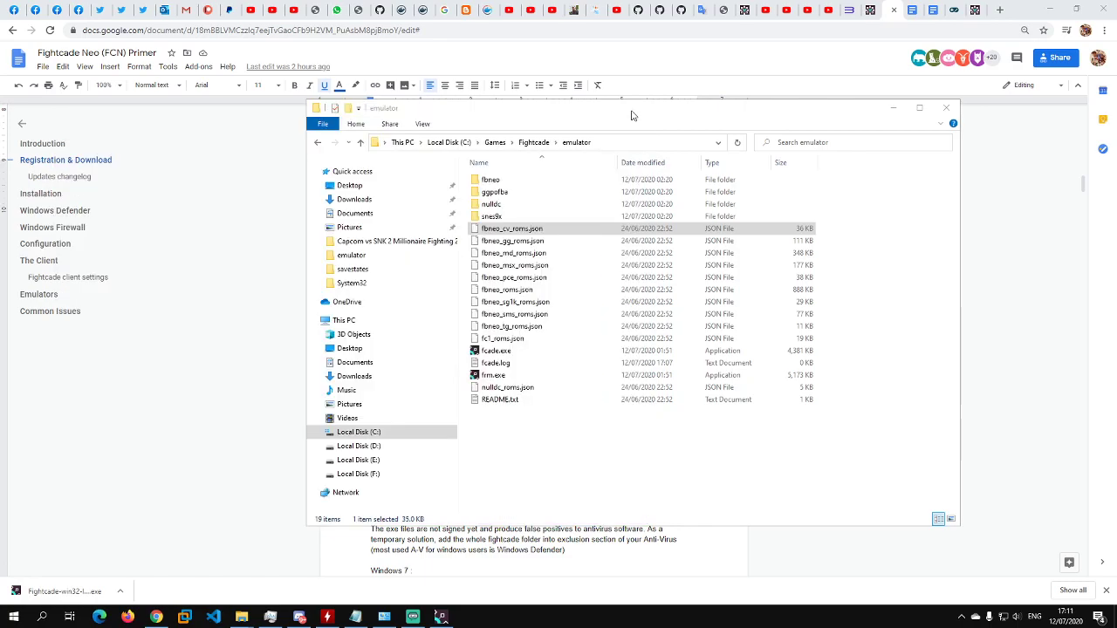
# Step: Point out frm.exe in the emulator folder, followed by the ggpofba, nulldc and fbneo emulator folders
pyautogui.click(506, 378)
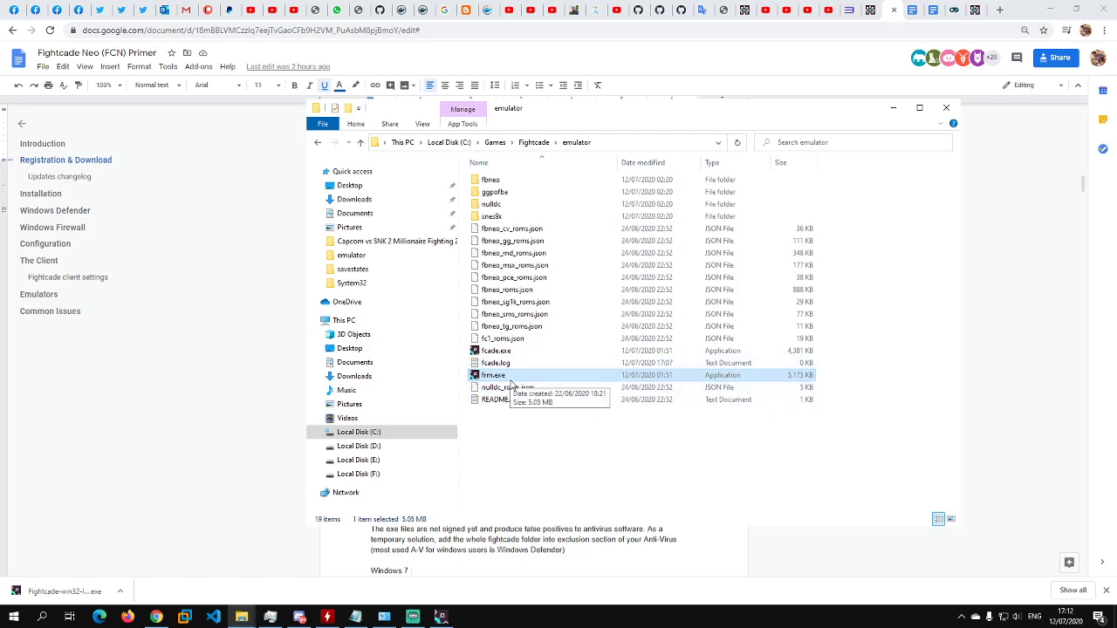
pyautogui.click(504, 193)
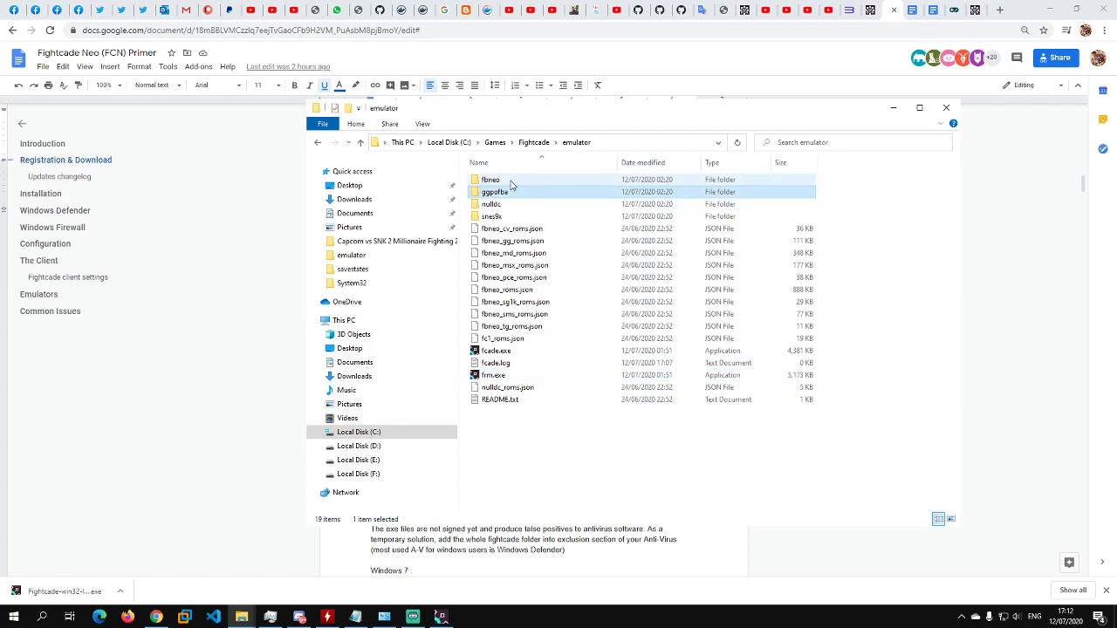
pyautogui.press('Down')
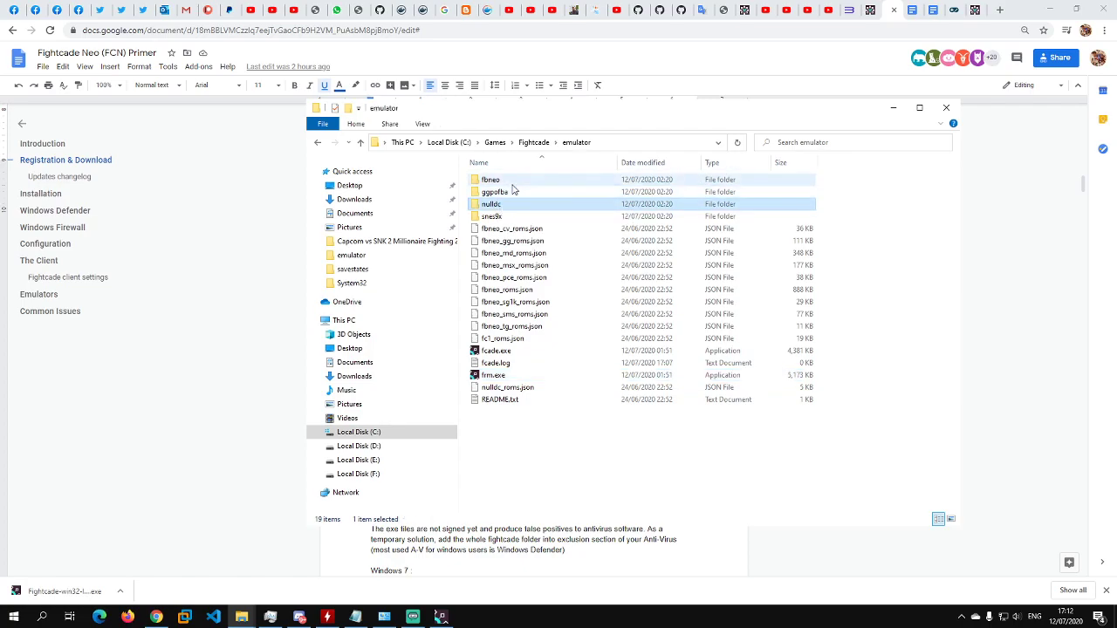
pyautogui.click(513, 182)
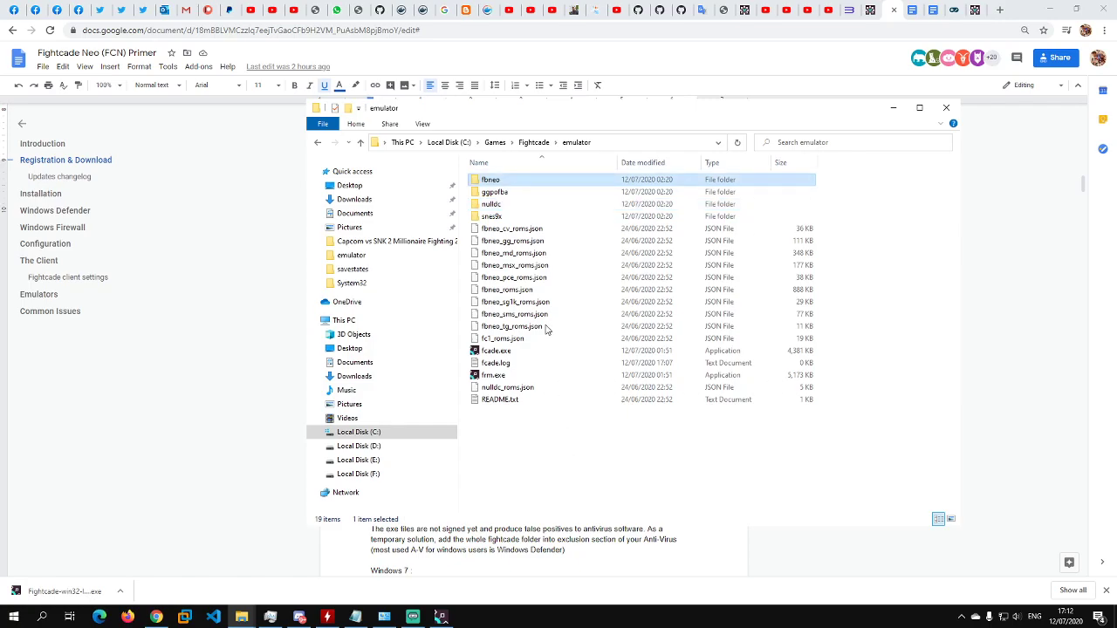
# Step: Return to the primer's Windows Defender section, and bring up the running Fightcade client and close it
pyautogui.click(506, 559)
pyautogui.scroll(-2, 517, 465)
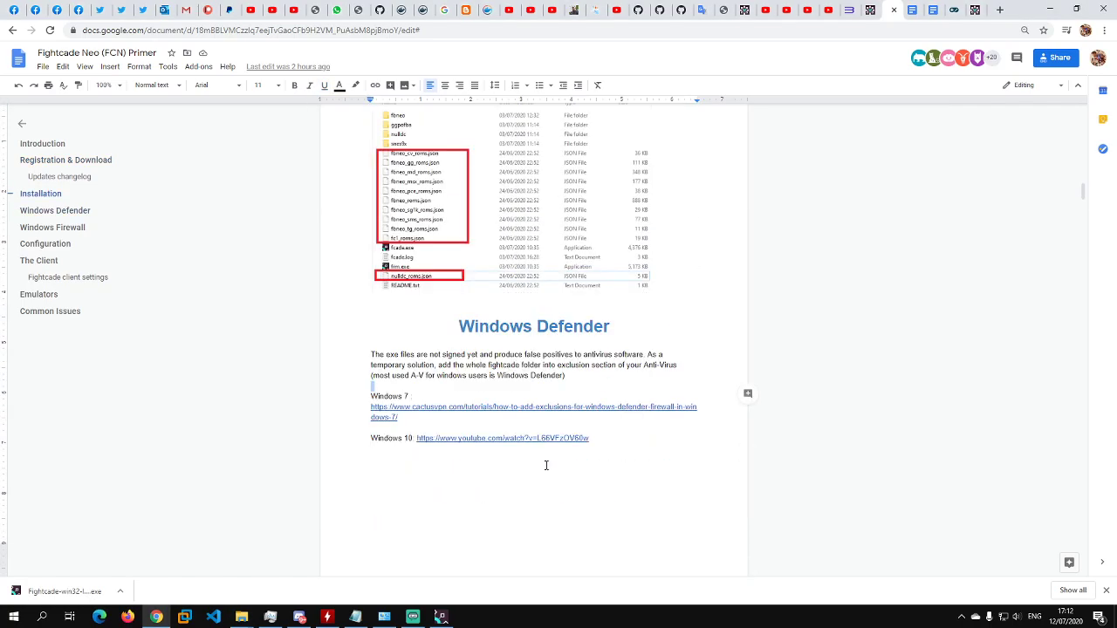
pyautogui.scroll(-1, 541, 396)
pyautogui.scroll(3, 541, 394)
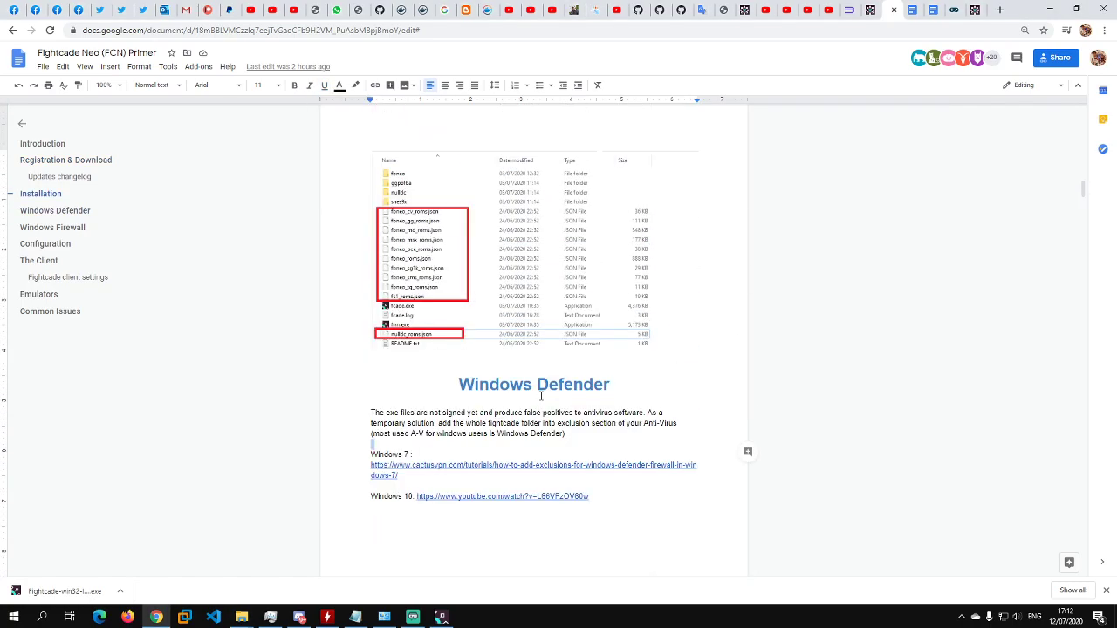
pyautogui.click(441, 617)
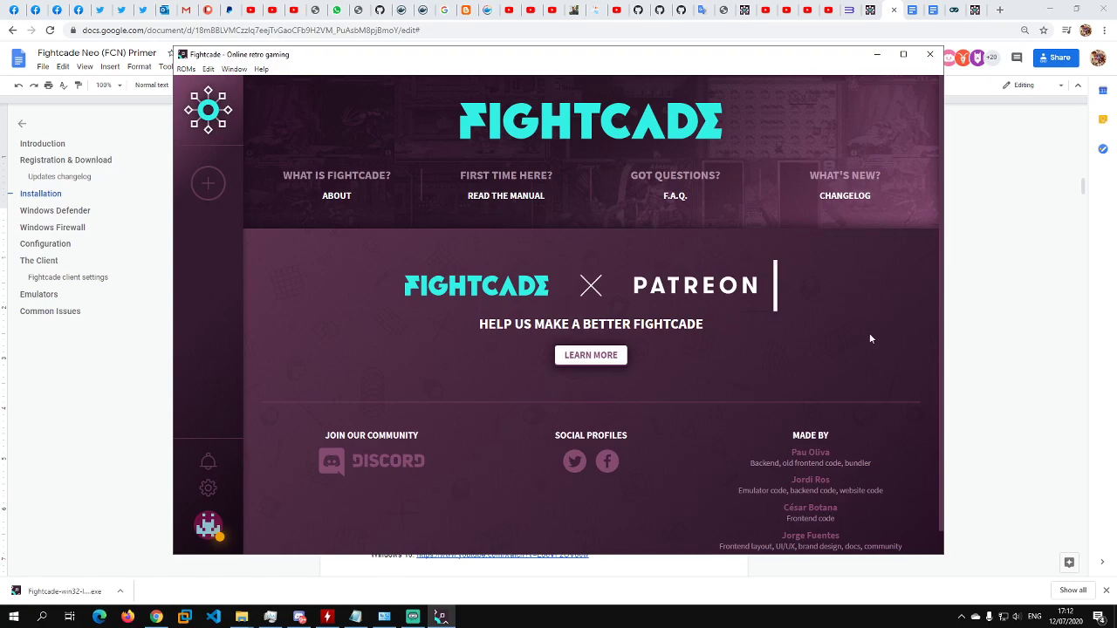
pyautogui.click(930, 60)
# Step: Highlight the primer's Windows Defender paragraph about adding the whole fightcade folder to the antivirus exclusions
pyautogui.scroll(-2, 508, 453)
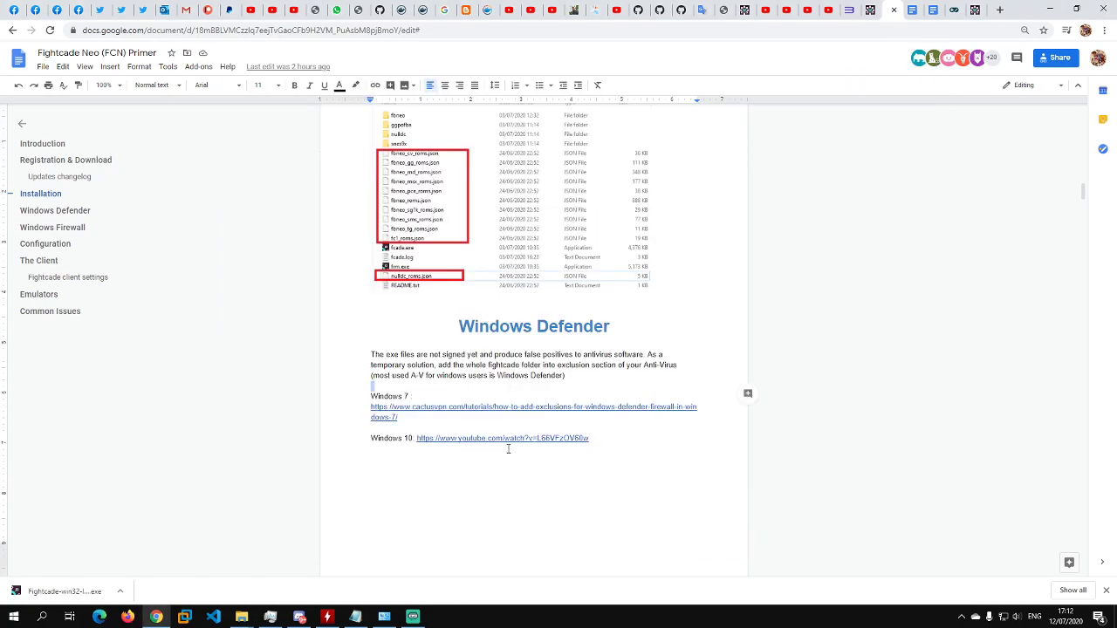
pyautogui.scroll(-2, 524, 364)
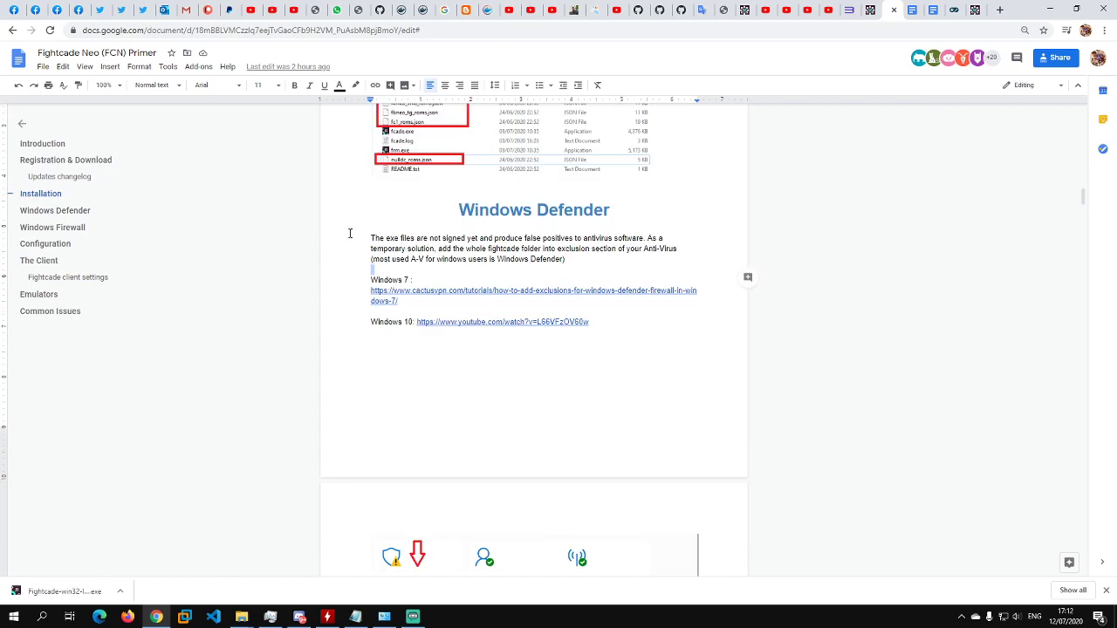
pyautogui.moveTo(362, 238); pyautogui.dragTo(599, 265)
pyautogui.click(590, 256)
pyautogui.click(598, 265)
pyautogui.hotkey('shift', 'Up')
pyautogui.hotkey('ctrl', 'shift', 'Up')
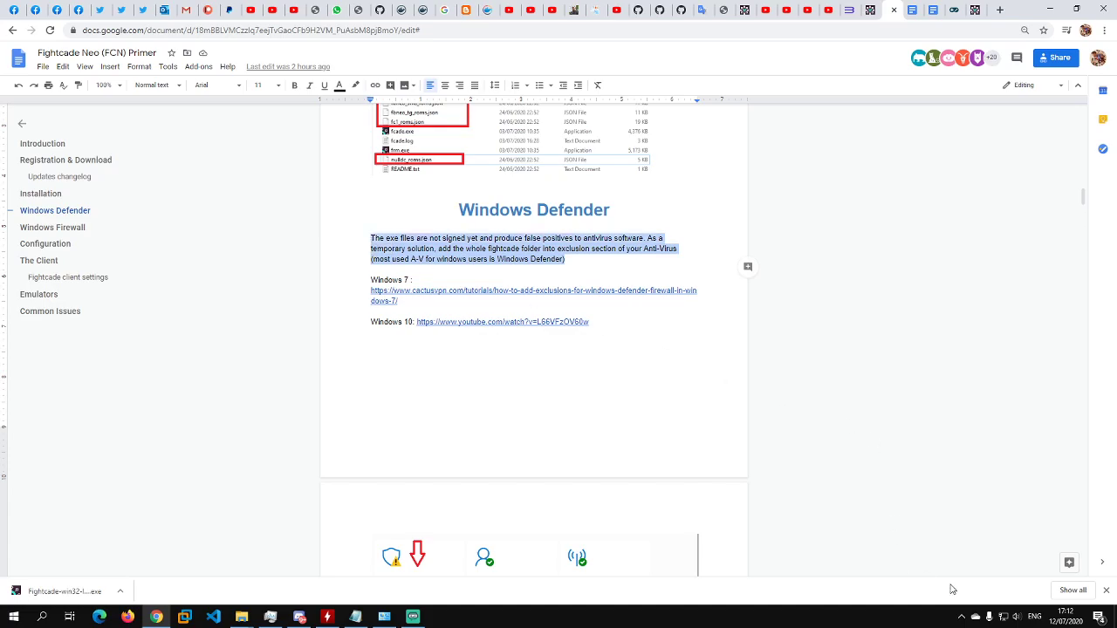
# Step: Open Windows Security and go to the Protection history of Virus & threat protection
pyautogui.click(962, 616)
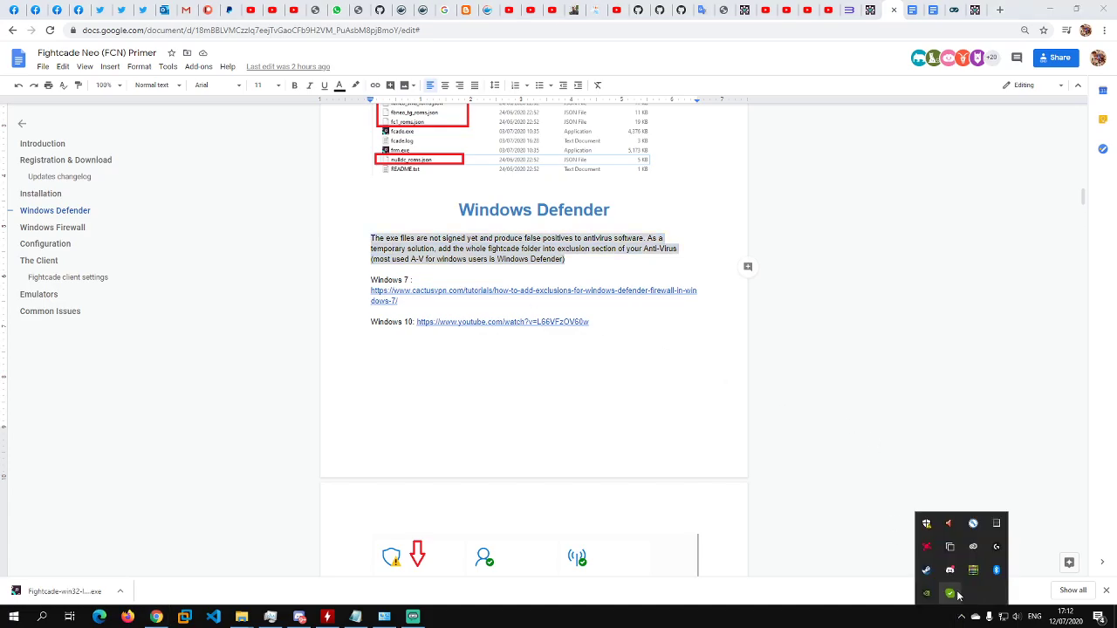
pyautogui.click(925, 524)
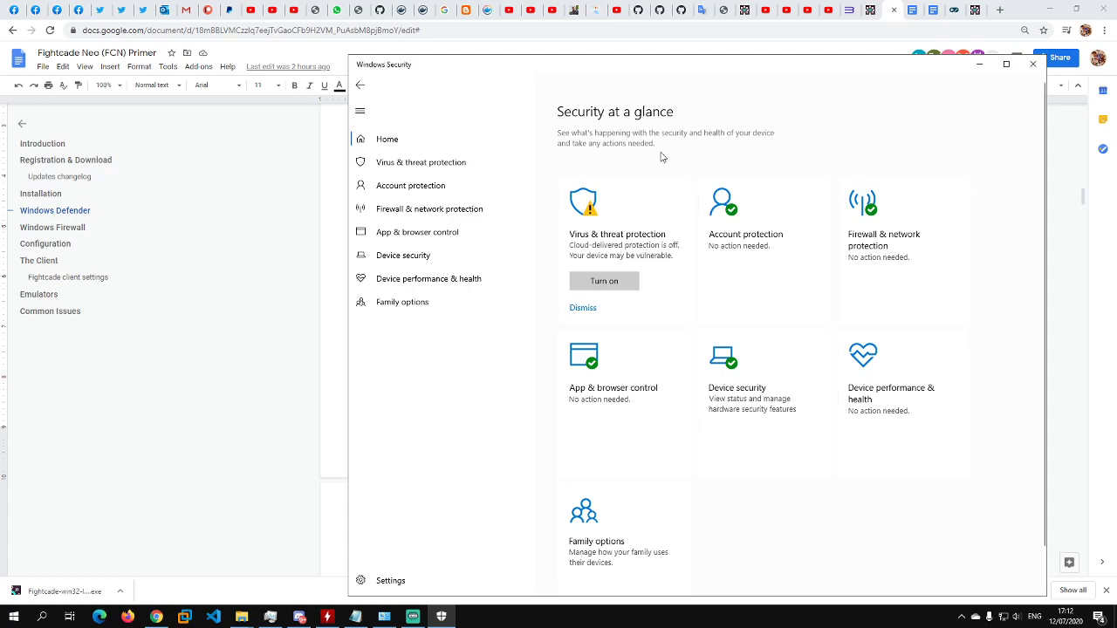
pyautogui.click(620, 228)
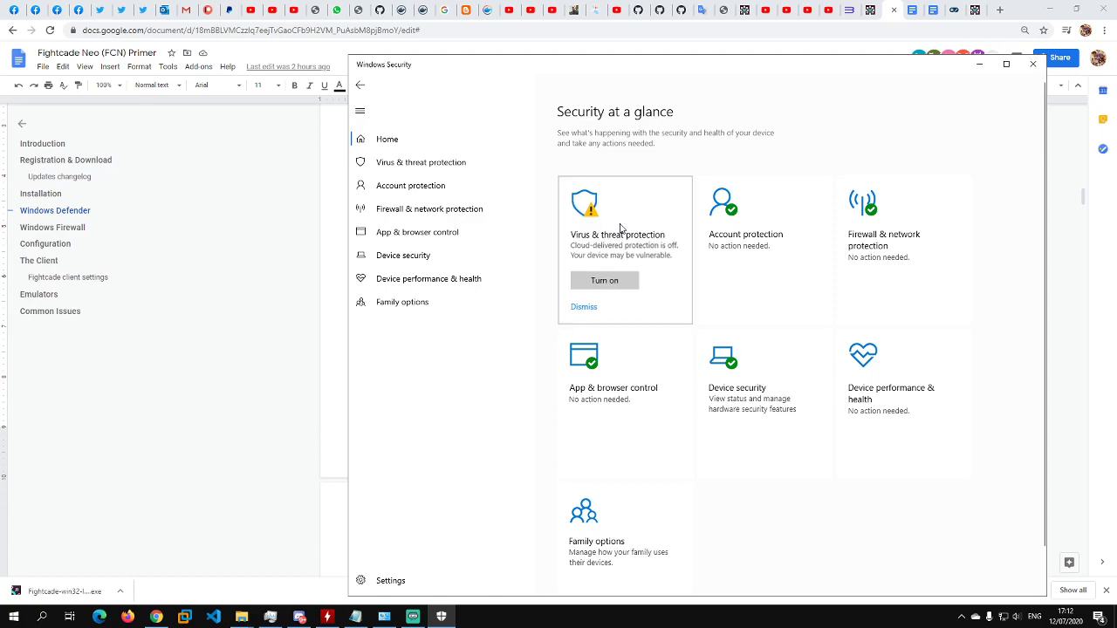
pyautogui.scroll(-1, 646, 342)
pyautogui.scroll(1, 649, 342)
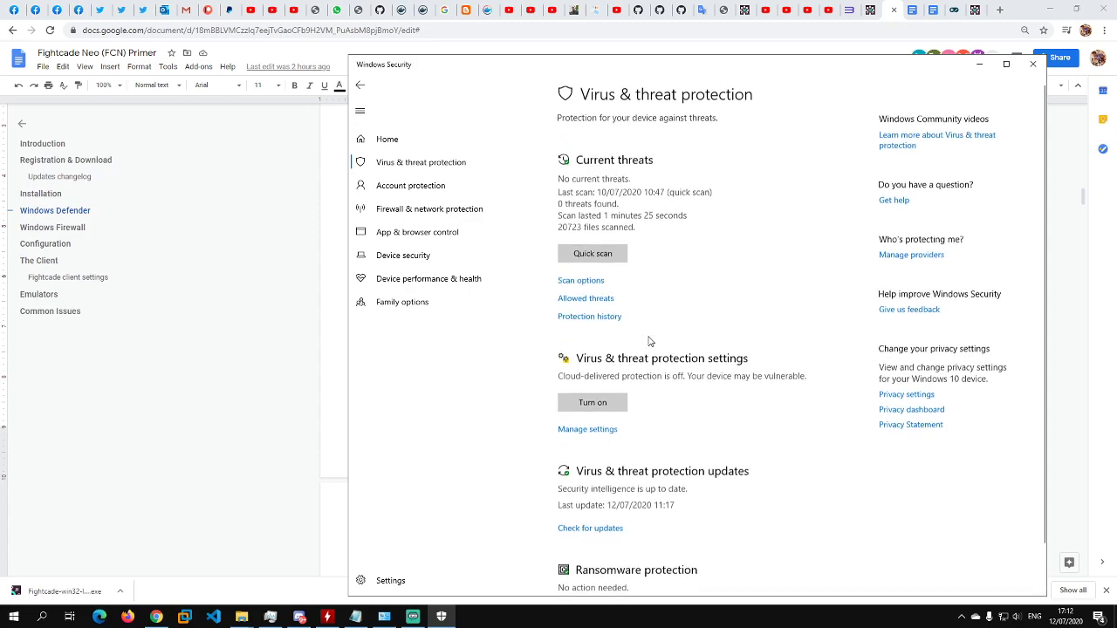
pyautogui.scroll(-1, 691, 264)
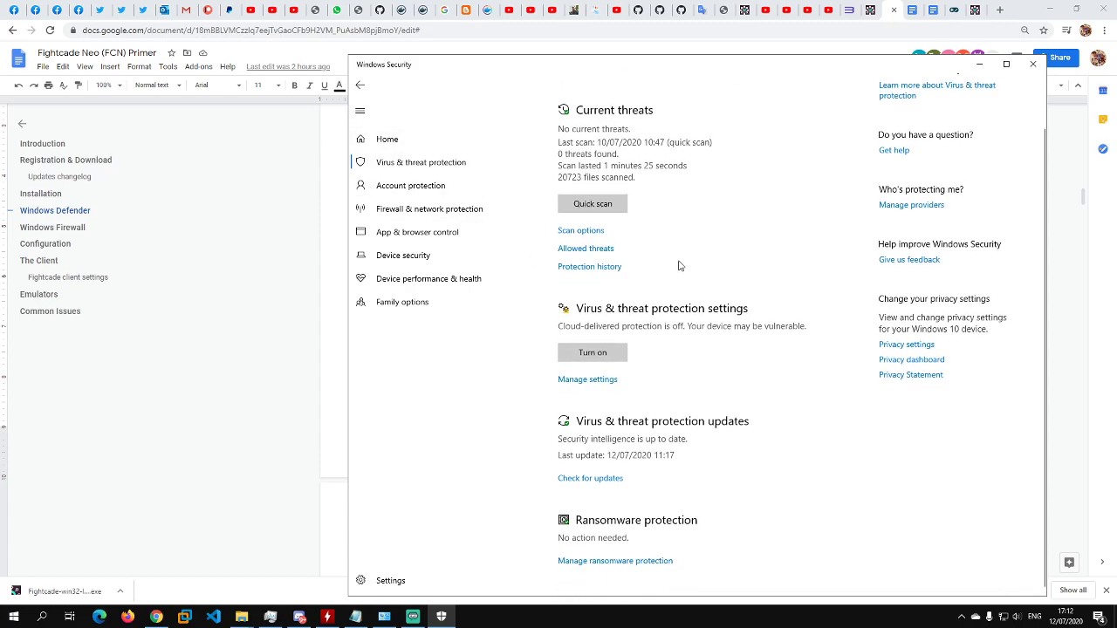
pyautogui.click(599, 269)
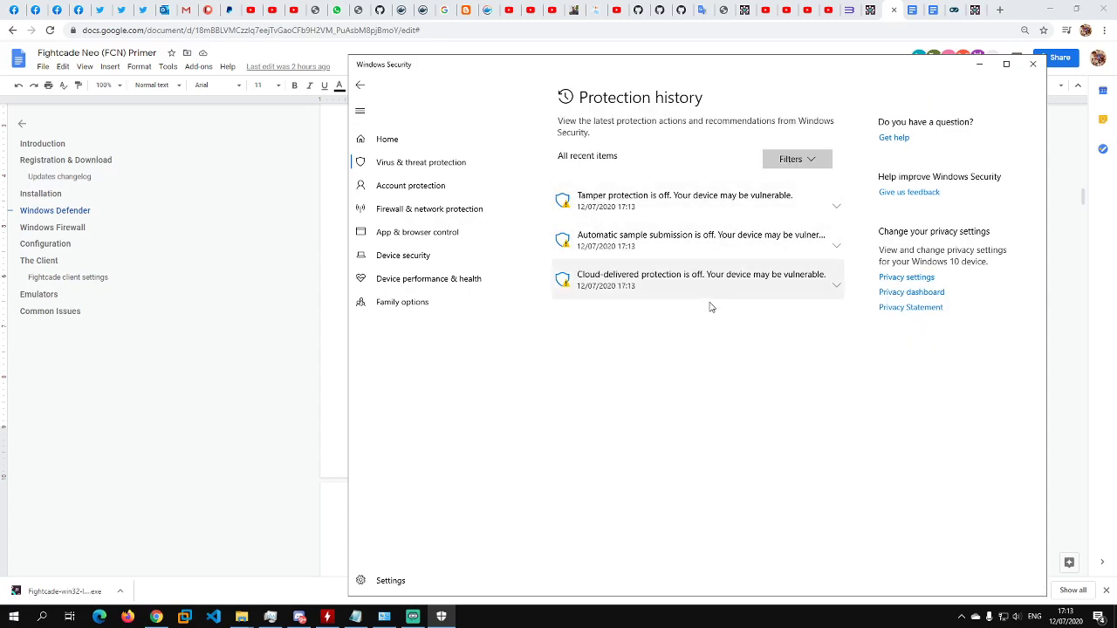
# Step: Expand the cloud-delivered protection and tamper protection entries in the protection history to inspect their available actions
pyautogui.click(836, 288)
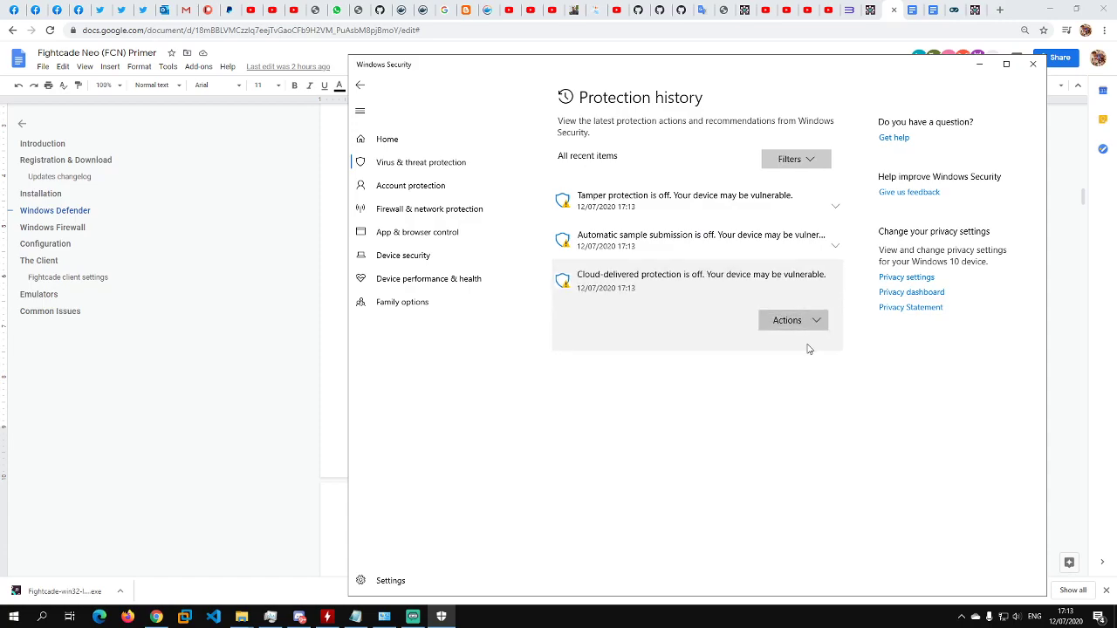
pyautogui.click(820, 322)
pyautogui.click(811, 427)
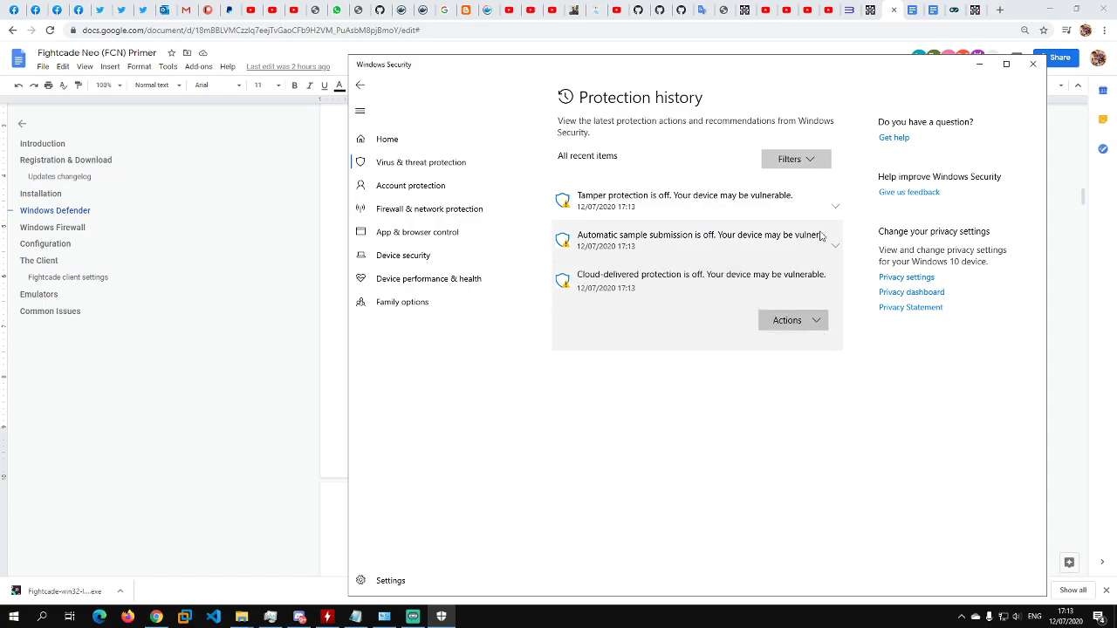
pyautogui.click(829, 240)
pyautogui.click(834, 206)
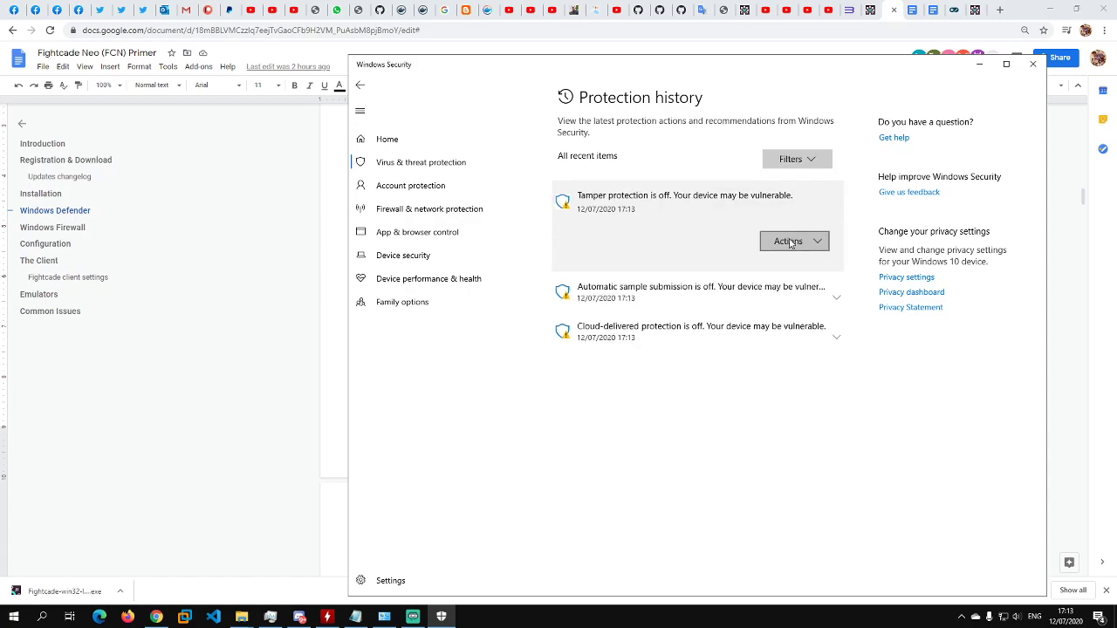
# Step: Review the primer's image on allowing a threat from Protection history, and minimize the browser to return to Windows Security
pyautogui.click(331, 354)
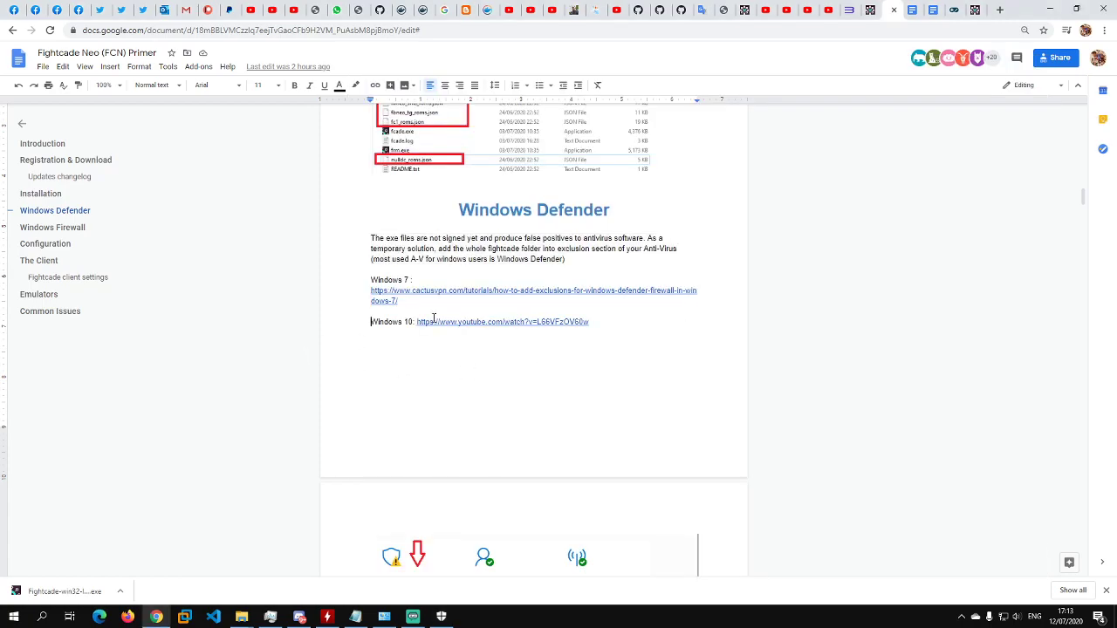
pyautogui.scroll(-12, 441, 316)
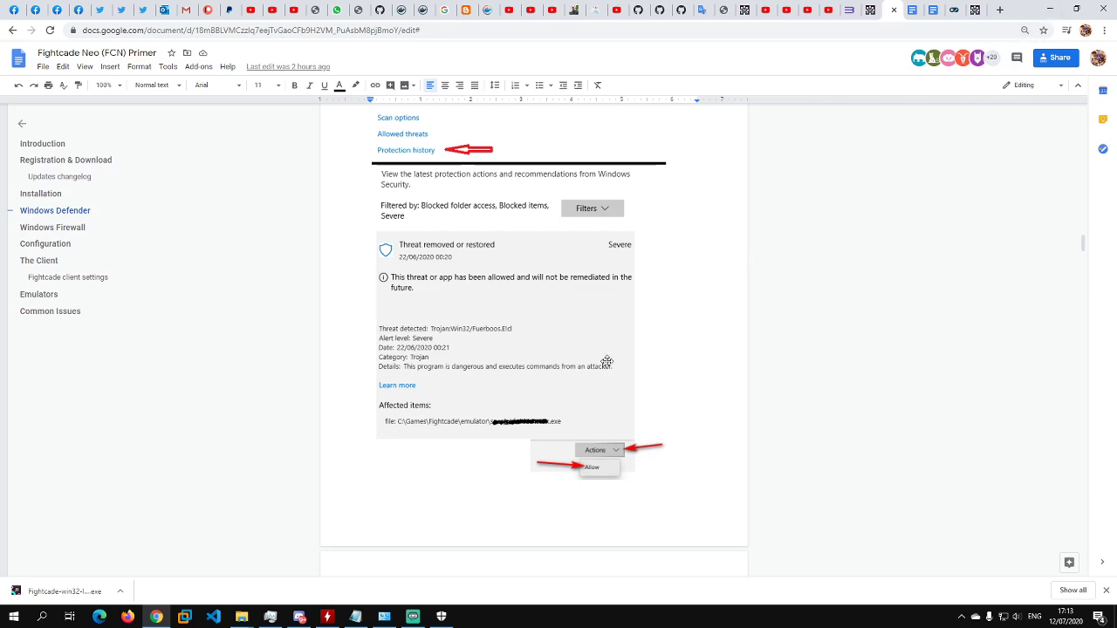
pyautogui.click(1049, 9)
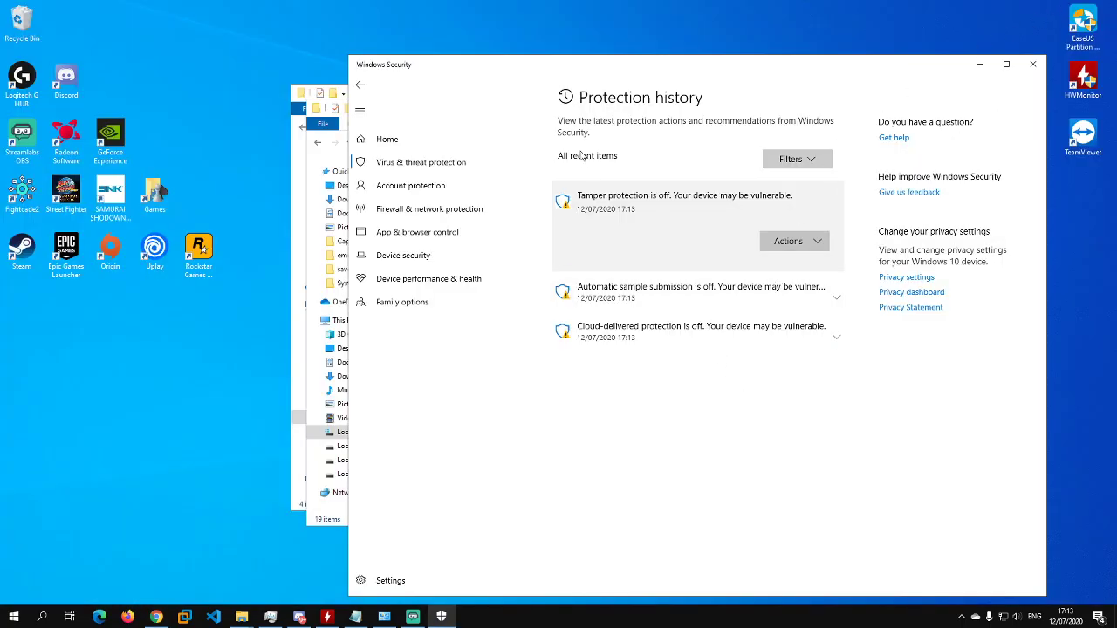